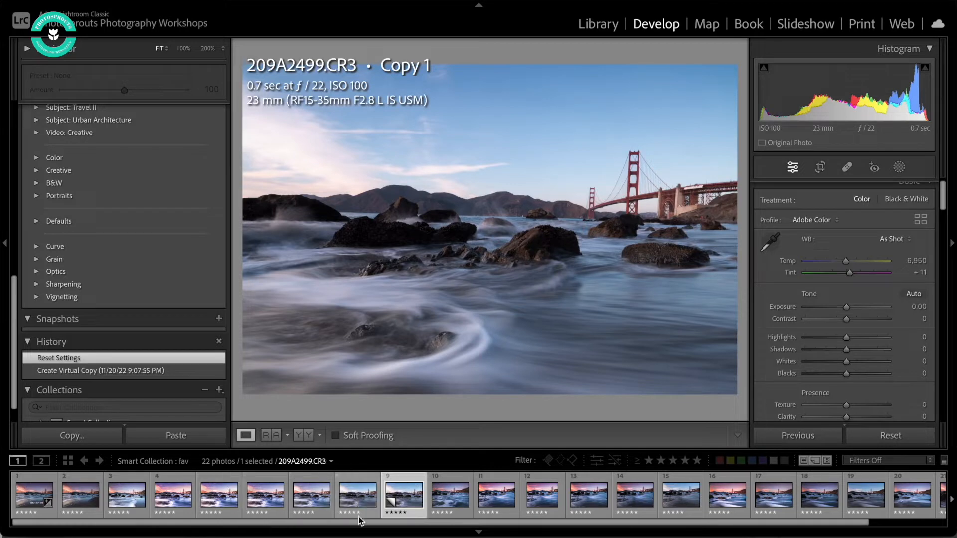
Compare the edited 209A2499-Edit-Edit.tif with the unedited 209A2499.CR3 virtual copy and inspect the copy's bridge at close range.
left_click(252, 508)
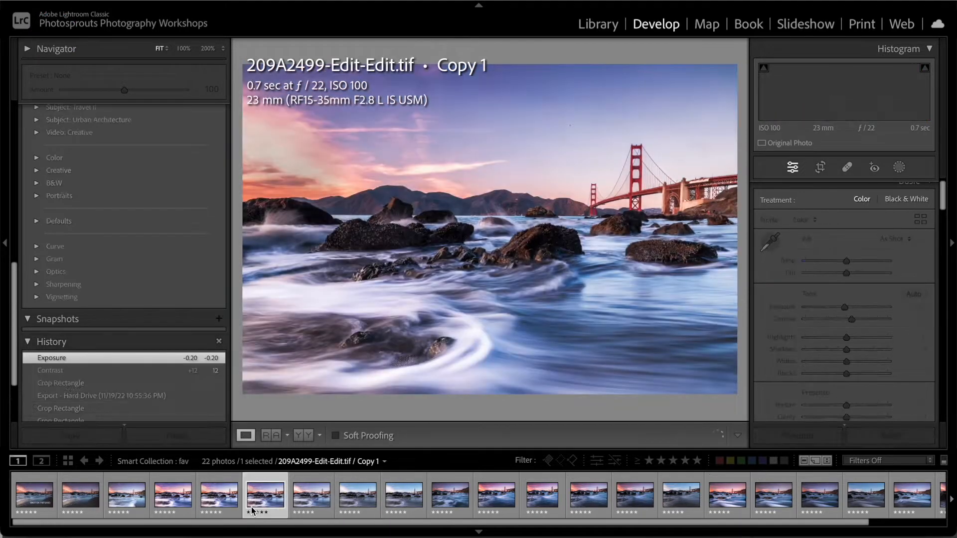
left_click(407, 505)
left_click(636, 200)
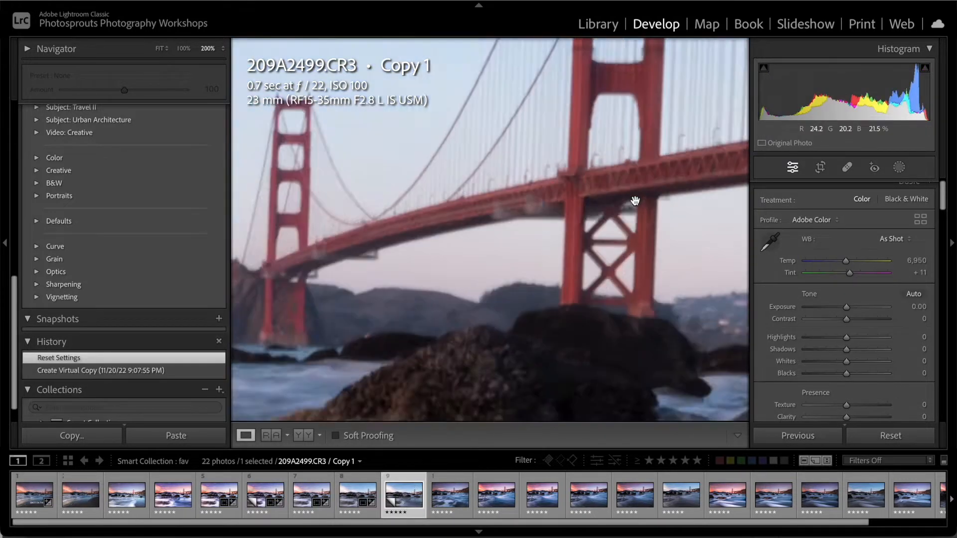
left_click(630, 195)
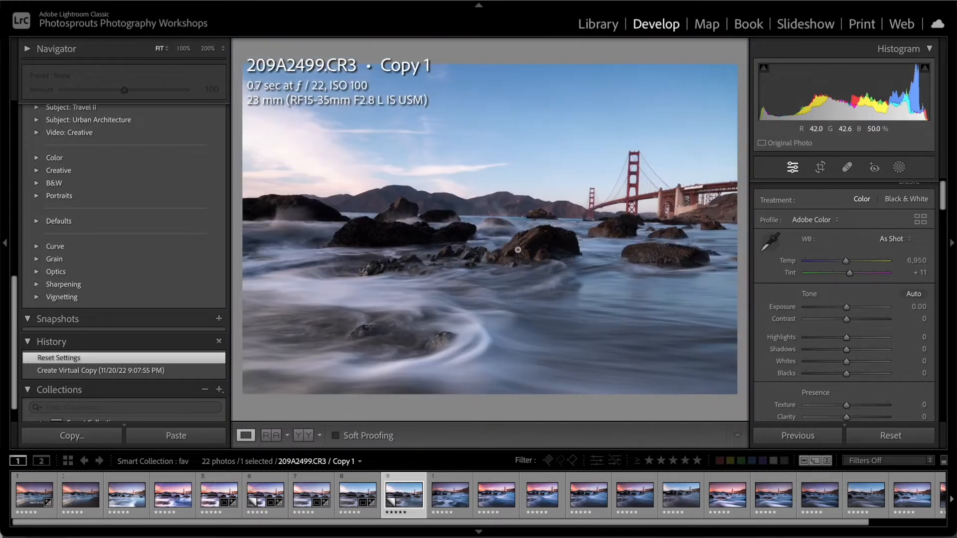
left_click(629, 195)
left_click(552, 213)
Send the 209A2499.CR3 virtual copy to Topaz Sharpen AI as a copy with Lightroom adjustments.
right_click(392, 504)
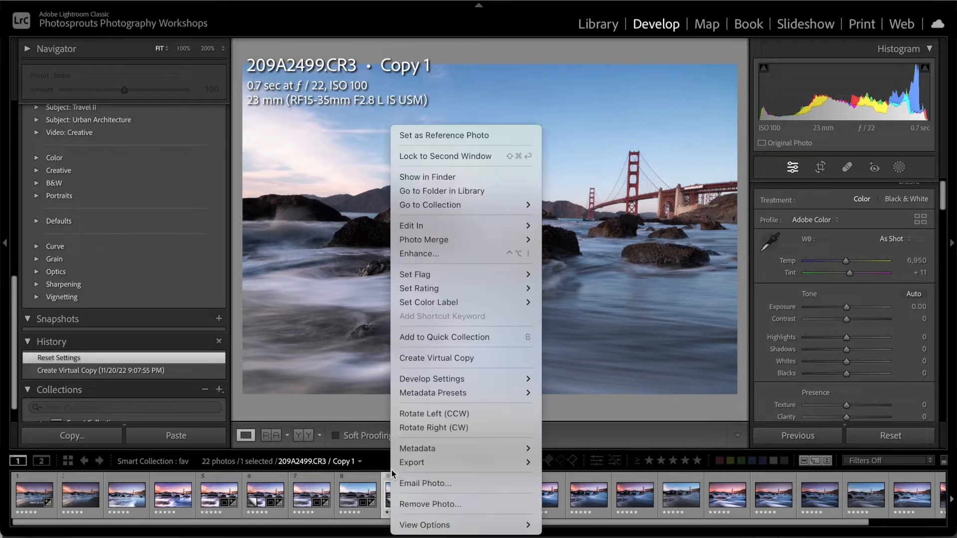
mouse_move(459, 227)
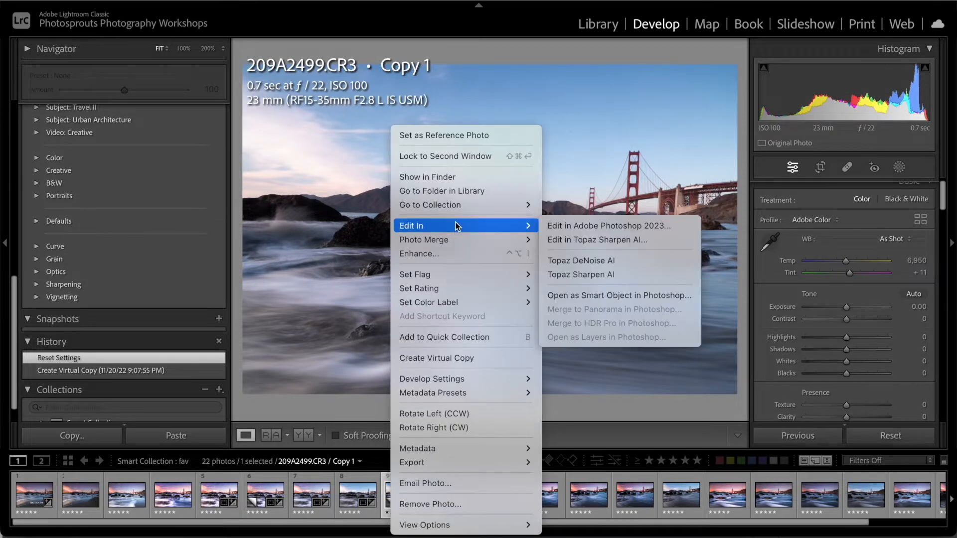
left_click(563, 239)
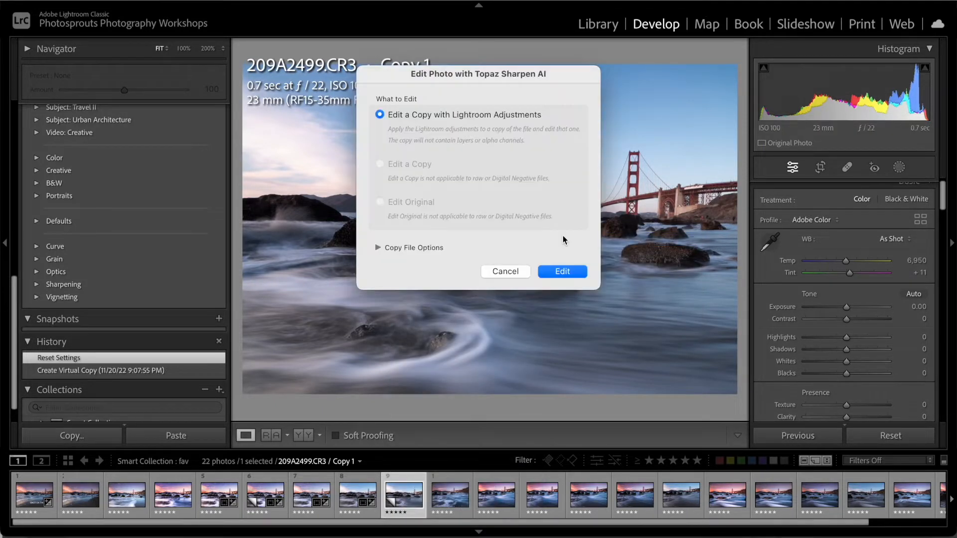
left_click(559, 273)
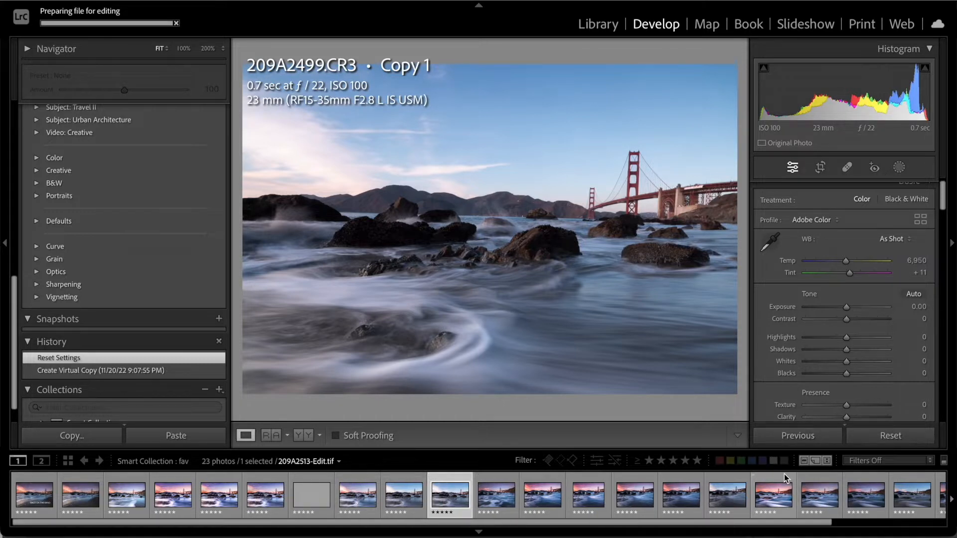
mouse_move(848, 528)
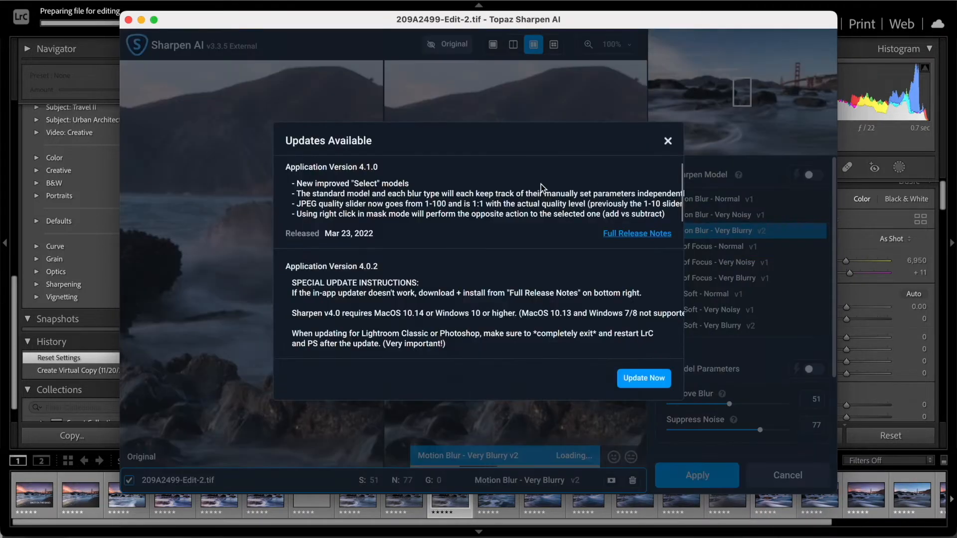
Start the offered Sharpen AI update and bring the bridge tower into the side-by-side preview.
left_click(644, 378)
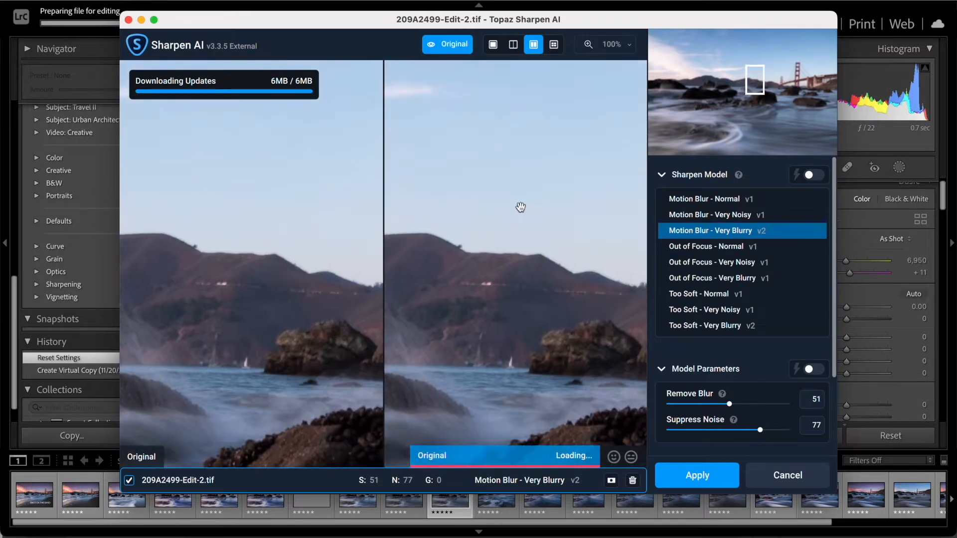
left_click_drag(541, 173, 274, 227)
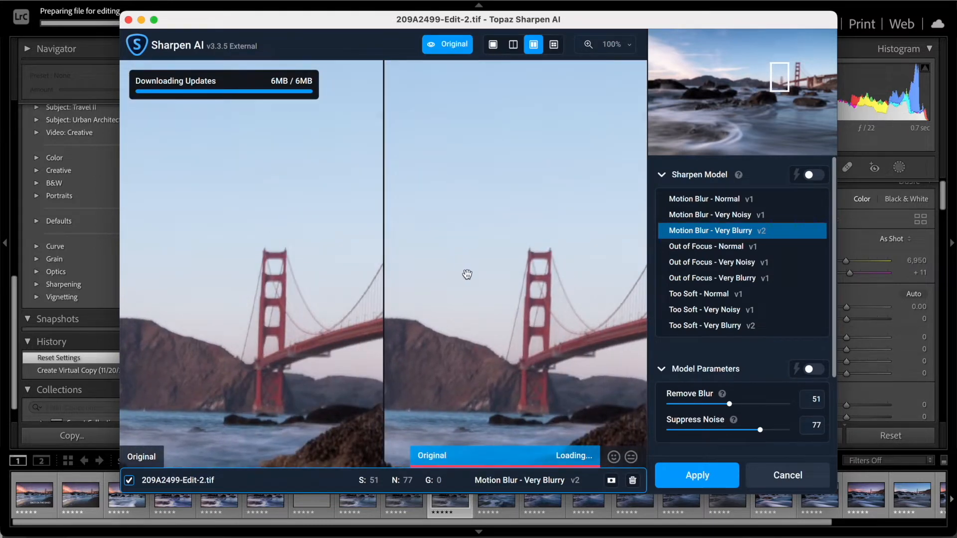
left_click_drag(466, 274, 492, 149)
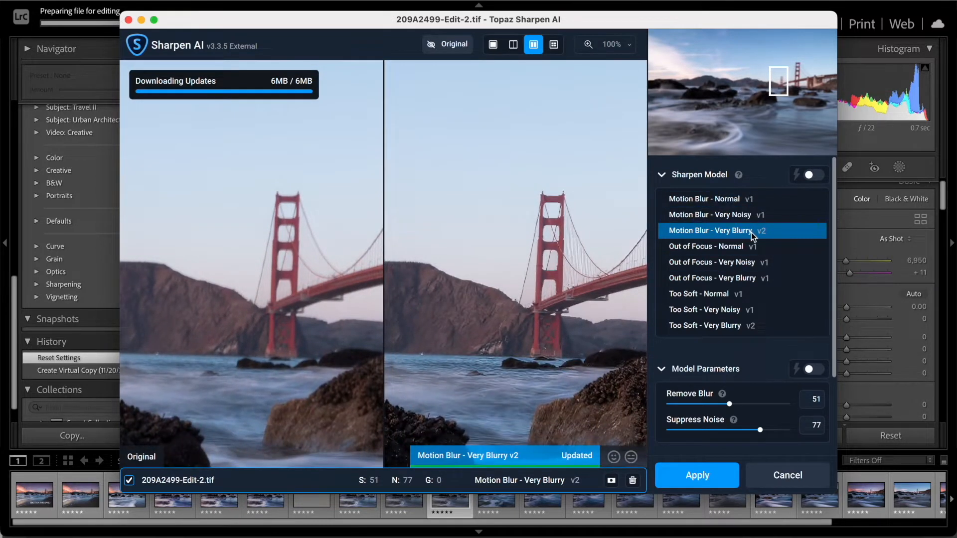
Preview the Out of Focus - Very Blurry model, return to Motion Blur - Very Blurry, and apply it to the photo.
left_click(726, 279)
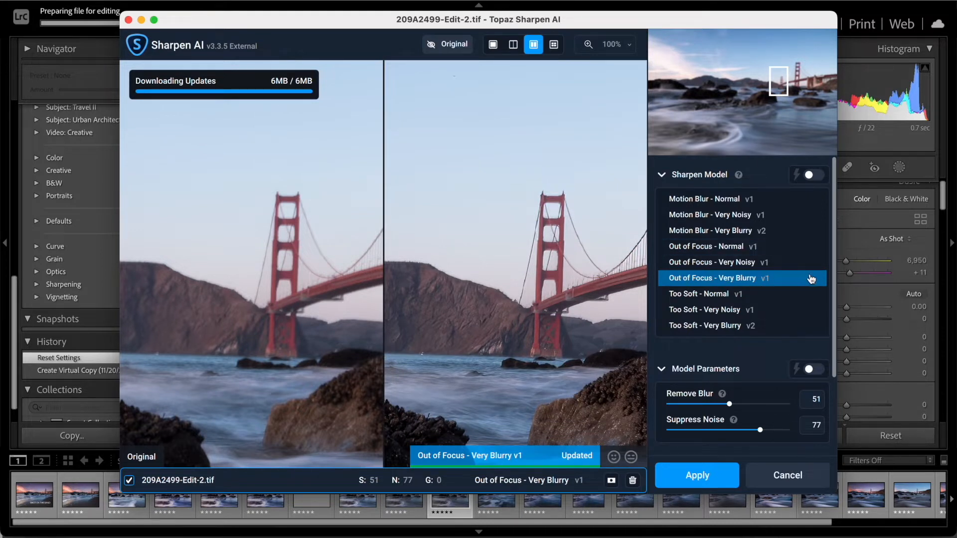
left_click(702, 232)
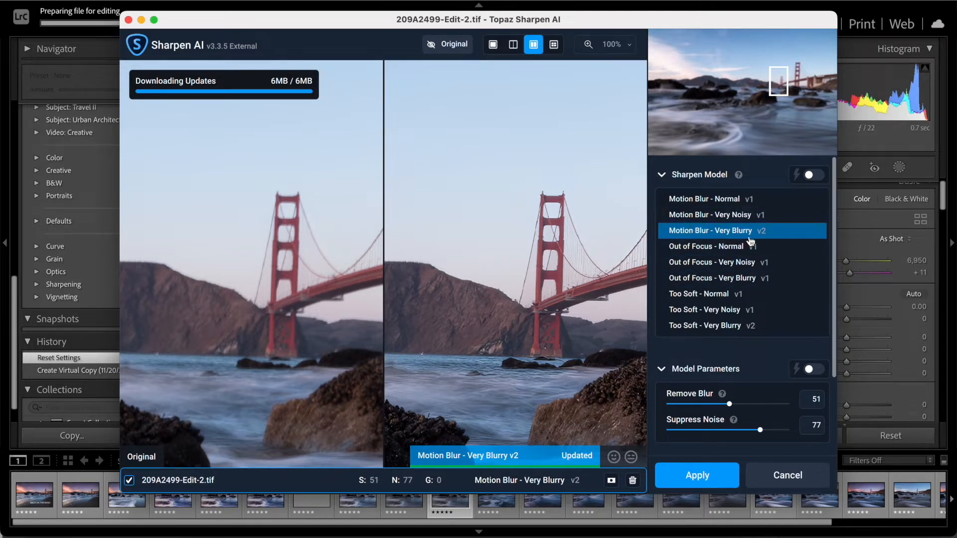
left_click(698, 479)
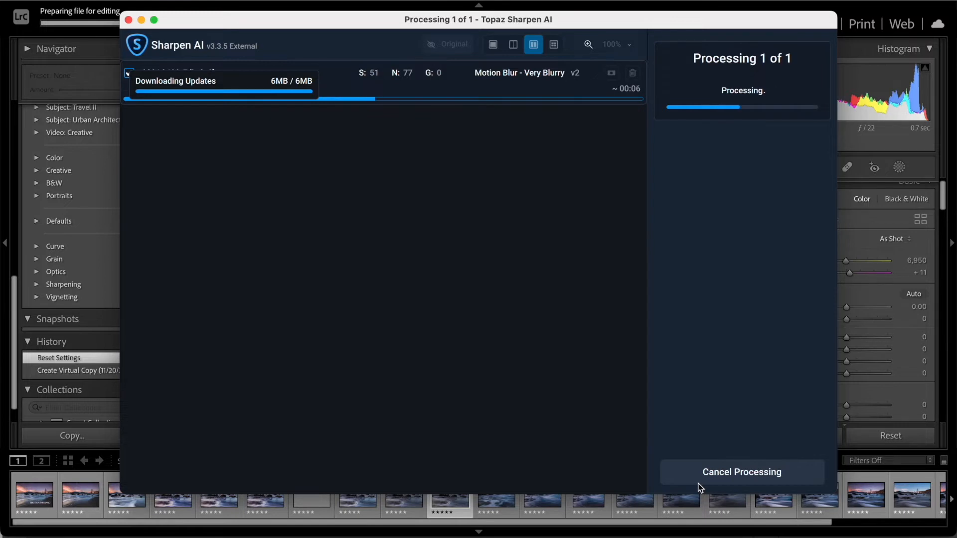
mouse_move(726, 535)
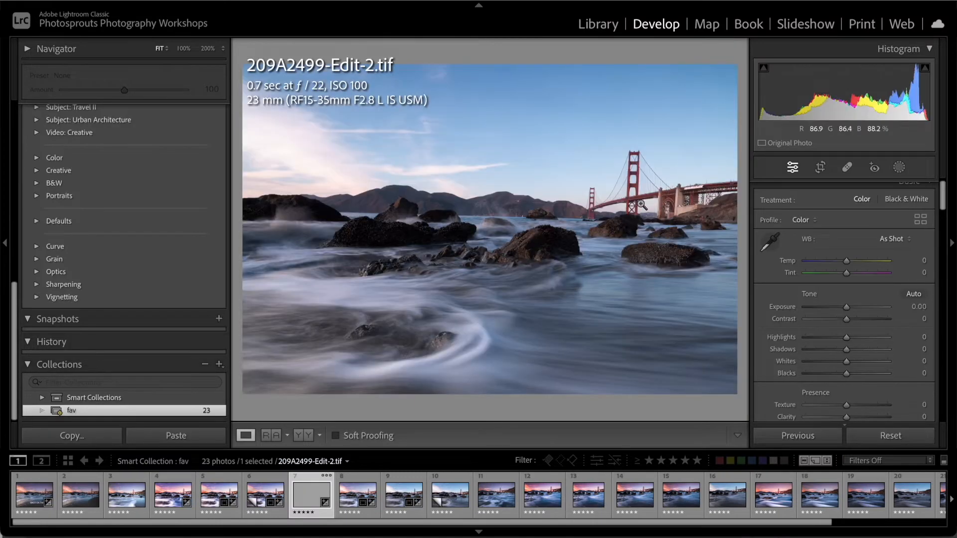
Examine the sharpened 209A2499-Edit-2.tif up close at the bridge tower and the foreground rocks.
left_click(633, 193)
left_click(634, 195)
left_click(634, 194)
left_click(633, 193)
left_click(481, 252)
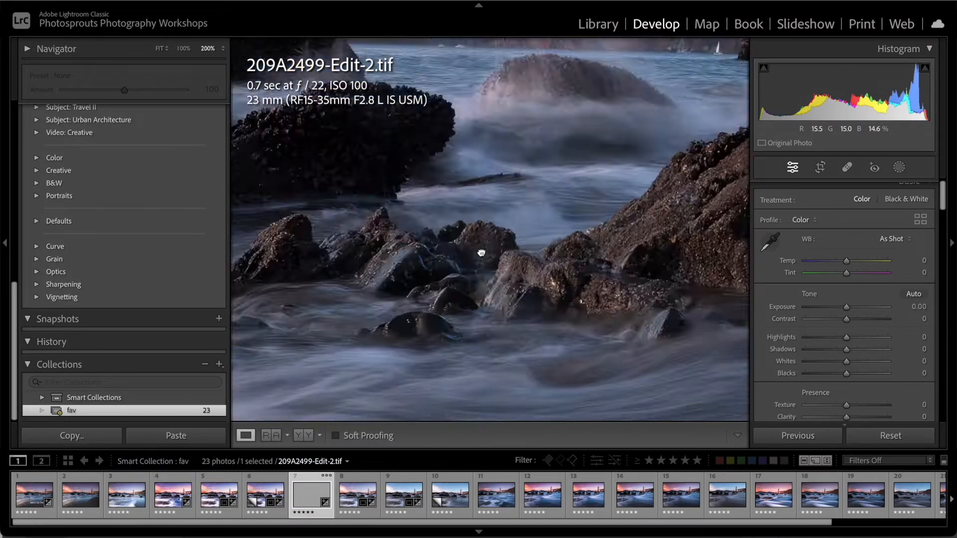
left_click(482, 253)
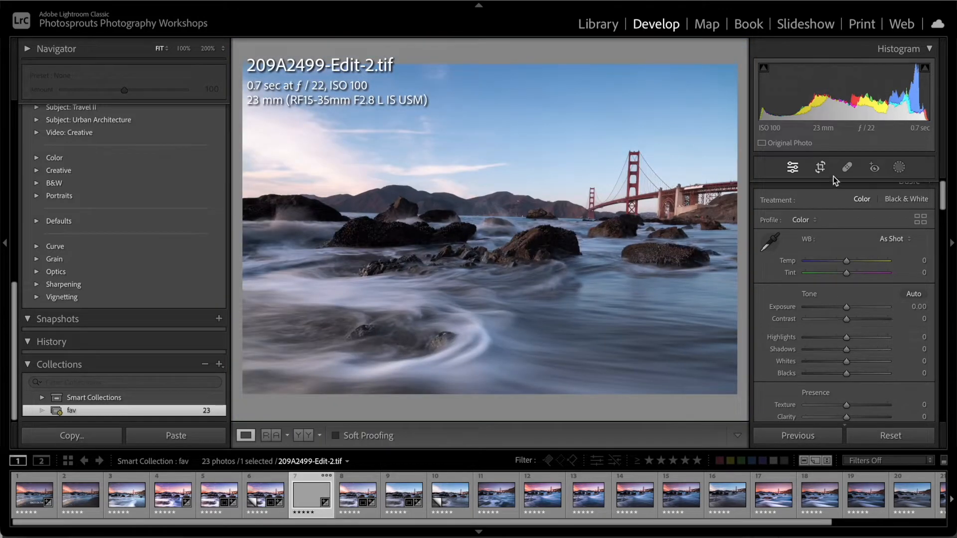
Straighten the photo with a crop angle of -2.11 and reposition the image within the crop frame.
left_click(820, 168)
left_click_drag(738, 59, 730, 47)
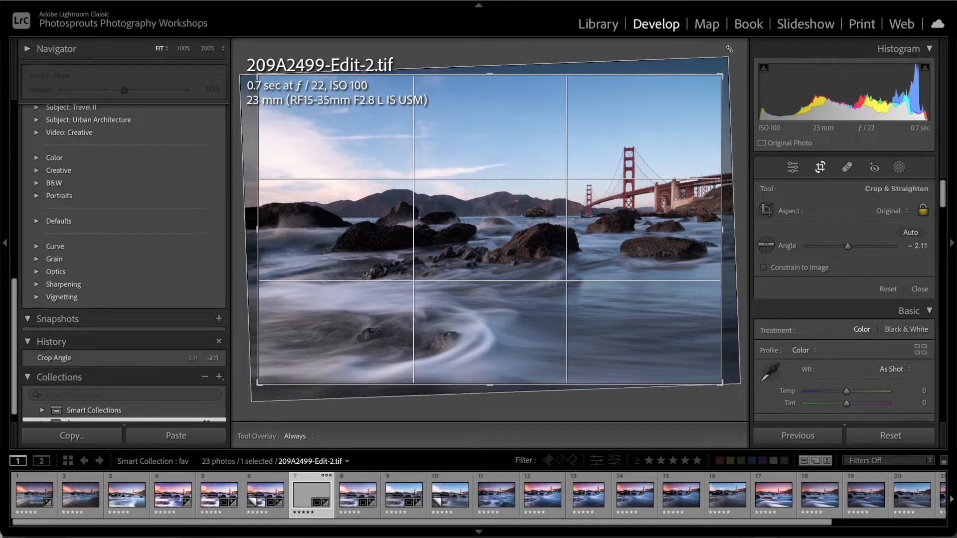
left_click_drag(615, 198, 607, 196)
key("Return")
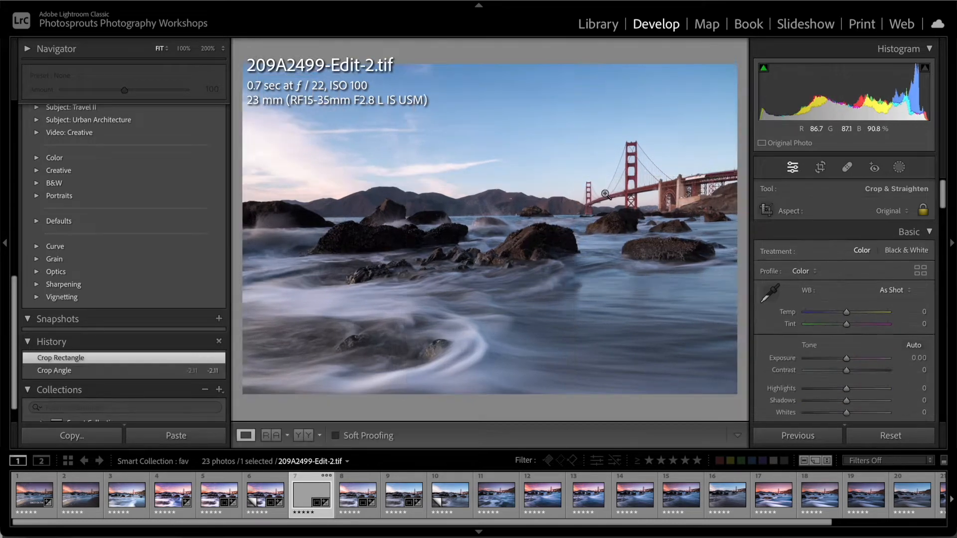
Set Contrast to +7, Temp to +2, Exposure to -0.20, Highlights to -25 and Shadows to +39.
left_click_drag(847, 329, 850, 330)
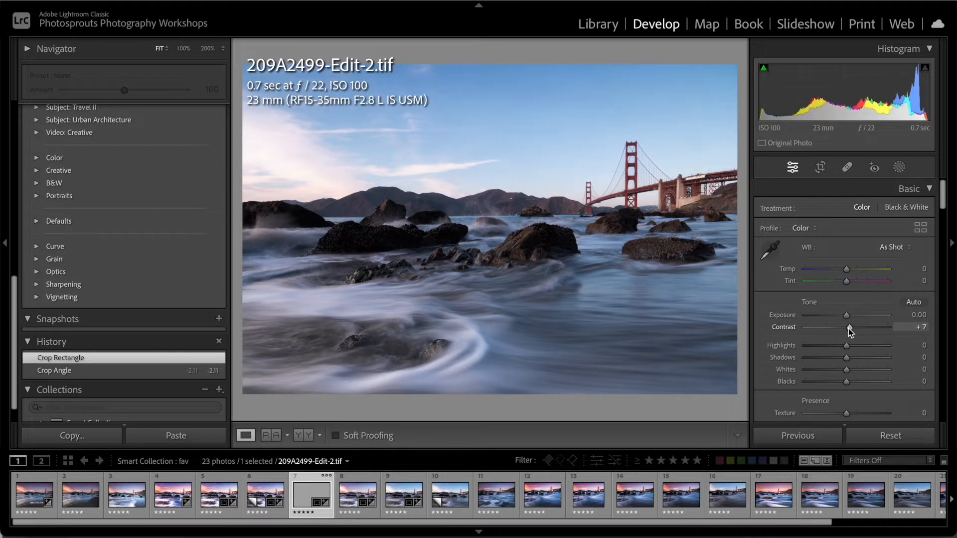
left_click_drag(847, 272, 847, 272)
left_click_drag(846, 317, 835, 347)
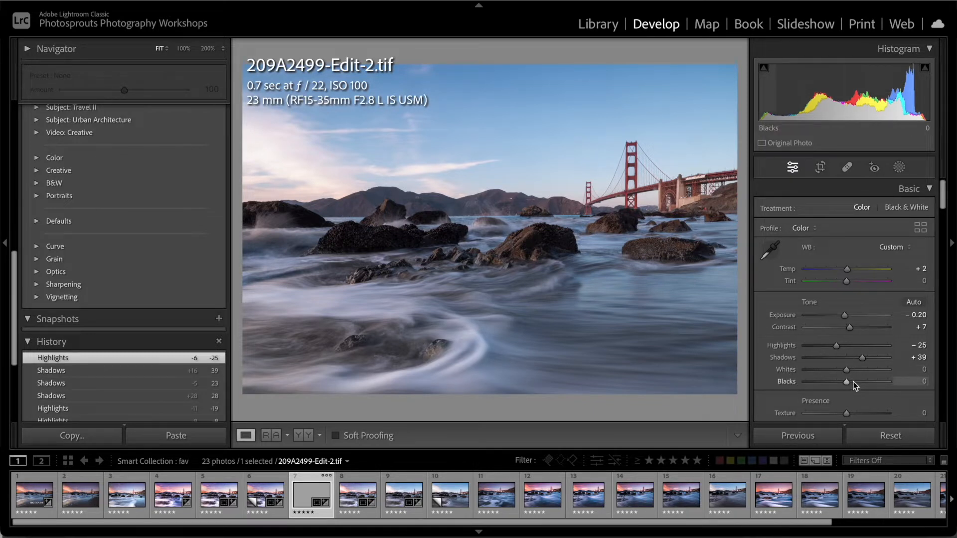
Set Whites to +23 and leave Blacks at 0, judging both with the clipping preview.
key("alt")
left_click_drag(848, 370, 848, 370)
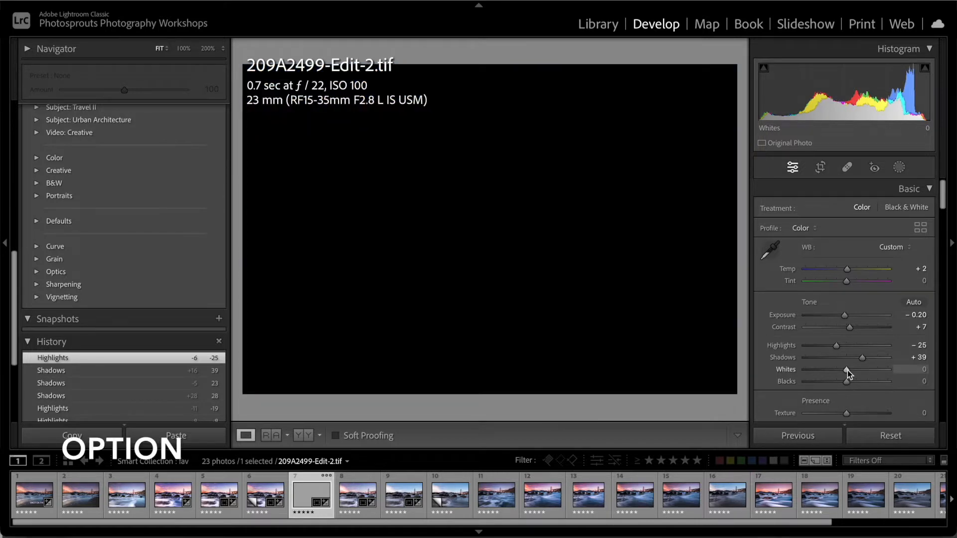
left_click_drag(848, 370, 857, 371)
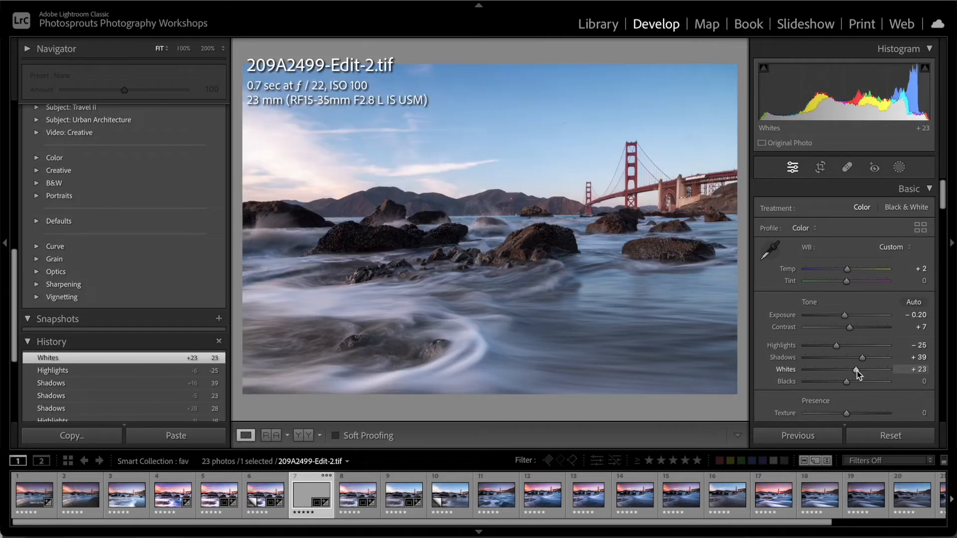
key("alt")
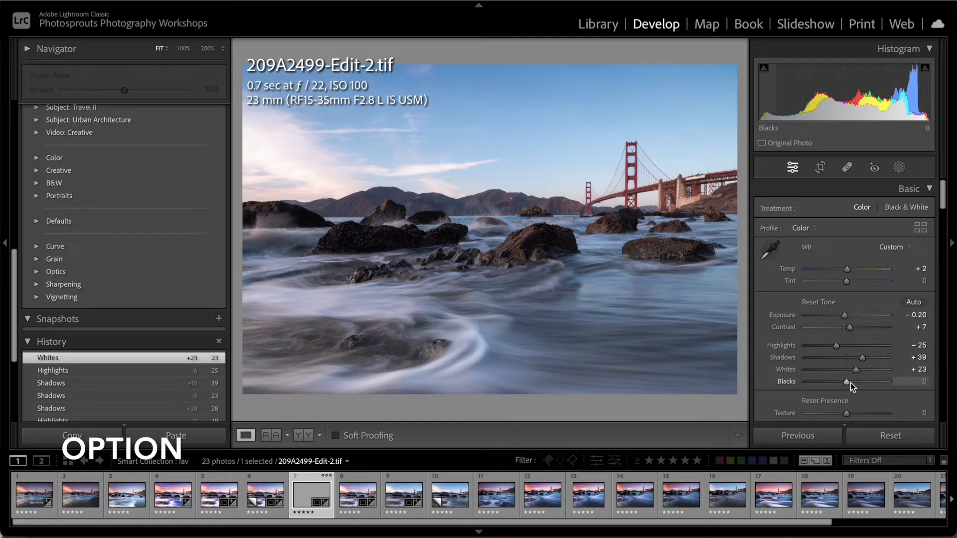
left_click_drag(847, 383, 848, 384)
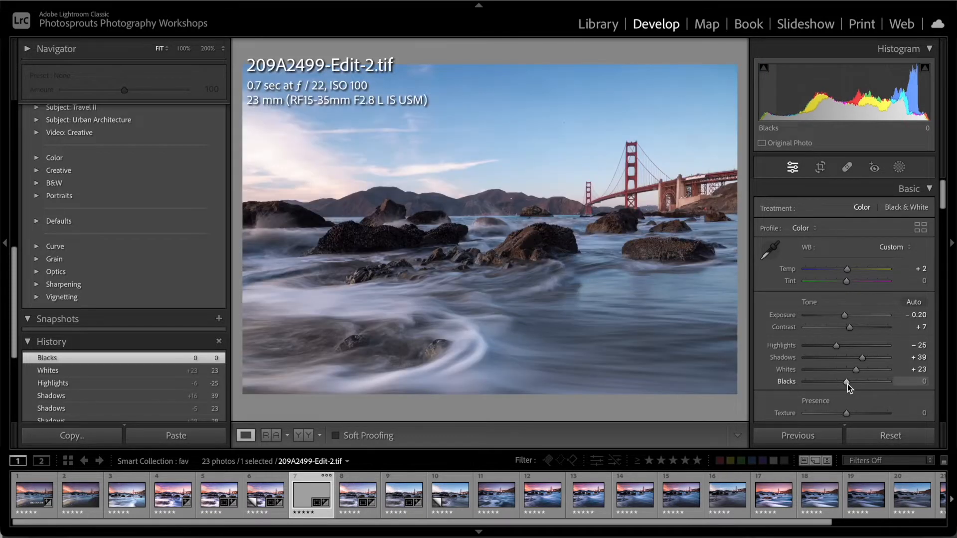
Compare the before and after views while setting Highlights to -43, Shadows to +50, Contrast to +19 and Vibrance to +15.
key("backslash")
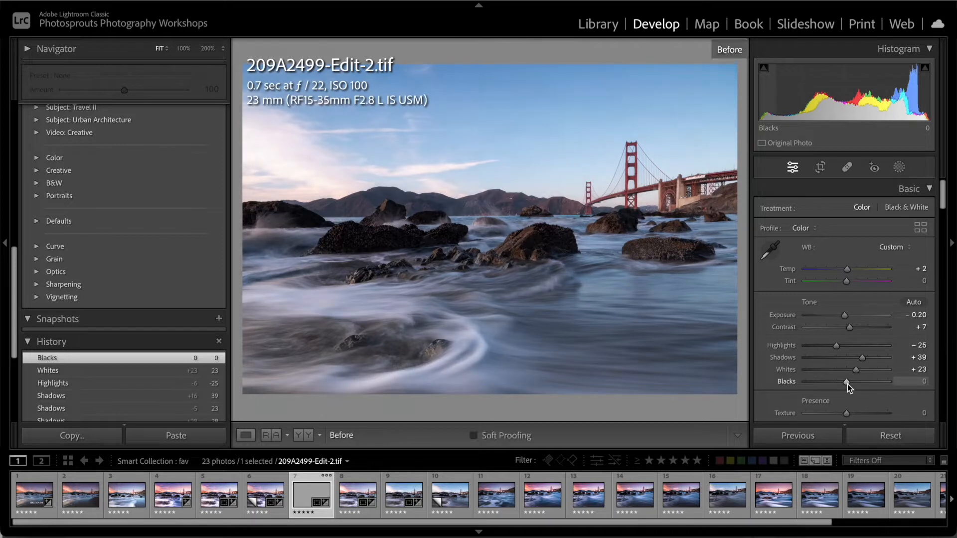
key("backslash")
left_click_drag(836, 346, 855, 329)
key("backslash")
key("backslash")
key("backslash")
key("backslash")
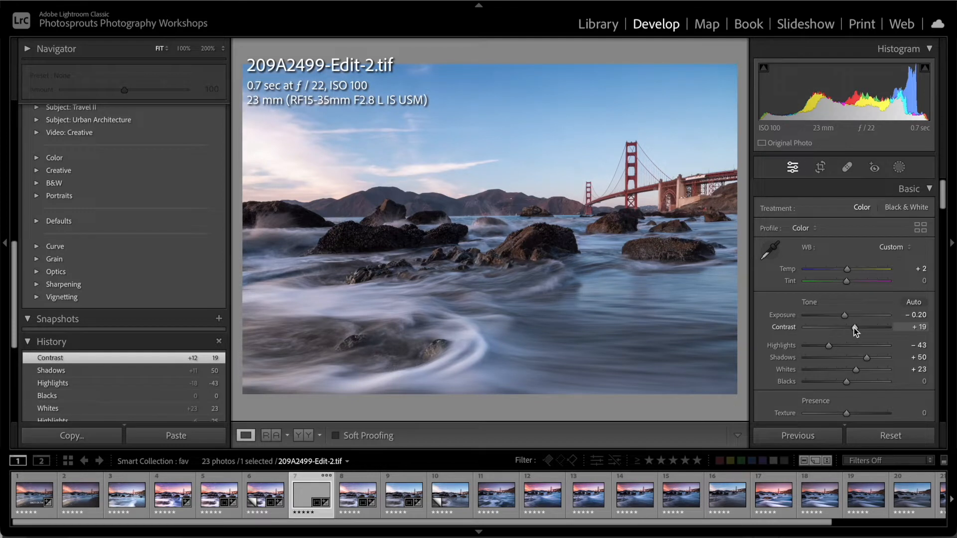
scroll(854, 328, "down", 3)
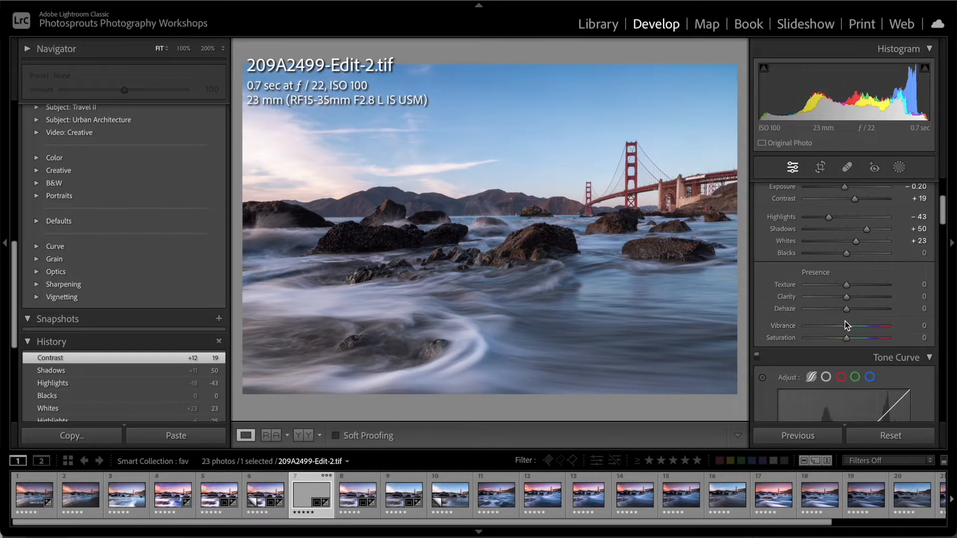
left_click_drag(848, 326, 854, 327)
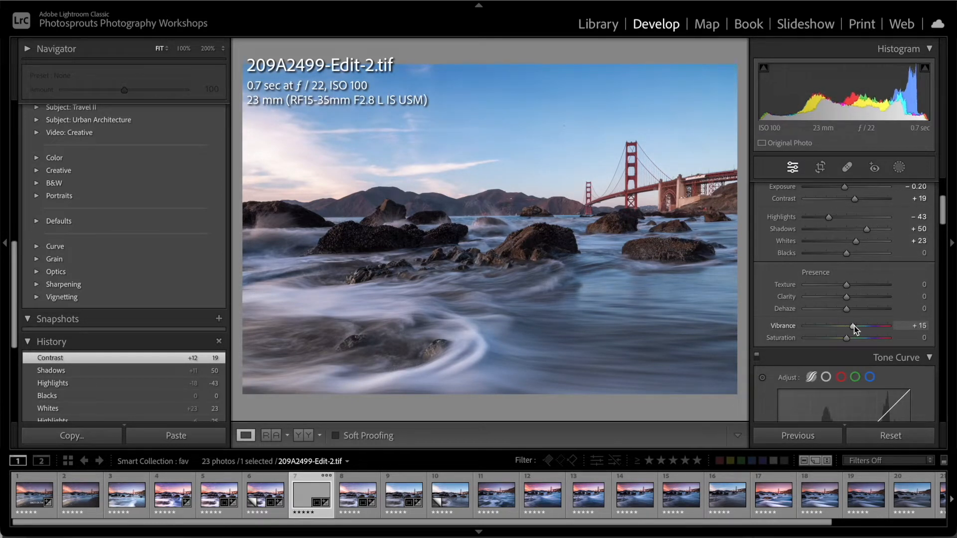
Set the HSL luminance of Red to +37 and of Blue to -11.
scroll(855, 326, "down", 10)
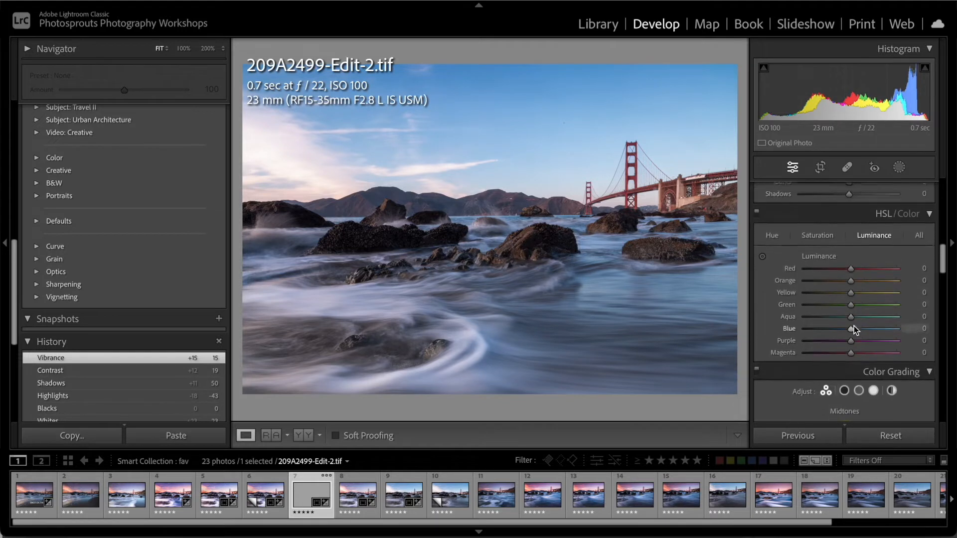
left_click_drag(858, 294, 864, 295)
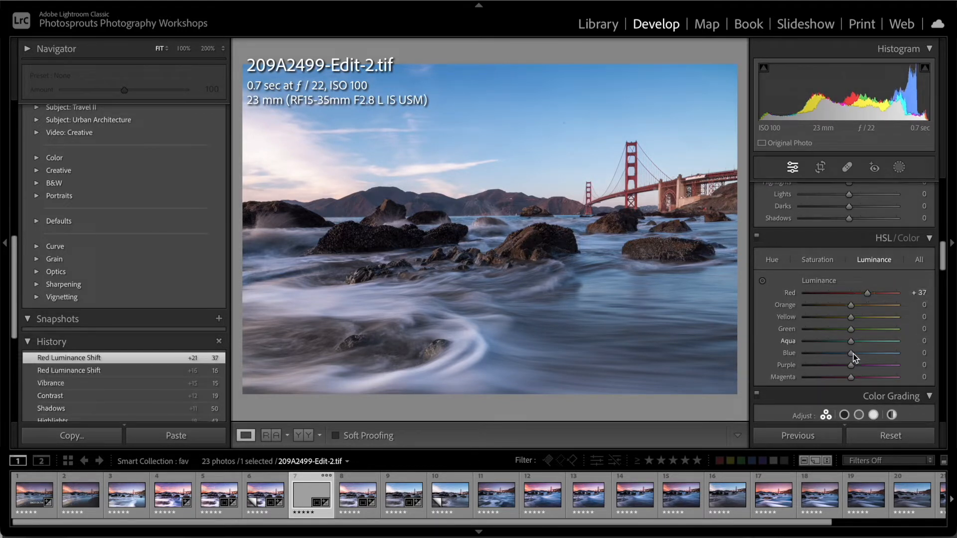
left_click_drag(853, 354, 846, 355)
Set the HSL saturation to Red +14, Orange +14, Yellow +9 and Blue +10, and compare with the before view.
left_click(824, 259)
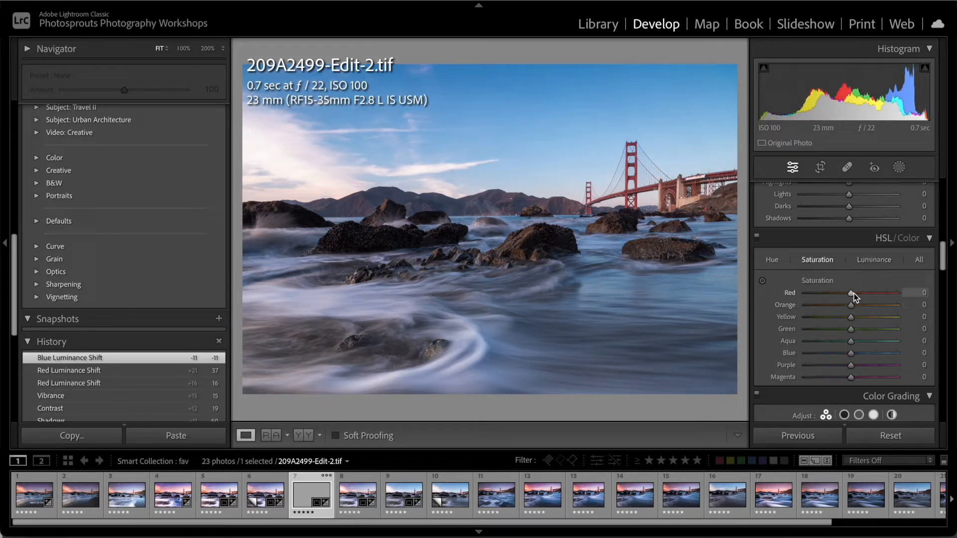
left_click_drag(854, 293, 857, 317)
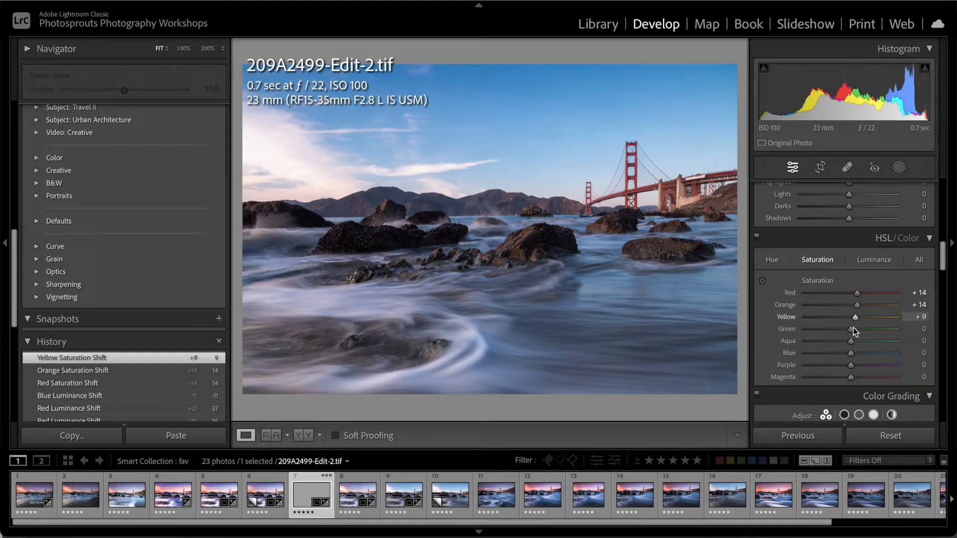
left_click_drag(853, 353, 858, 355)
key("backslash")
key("backslash")
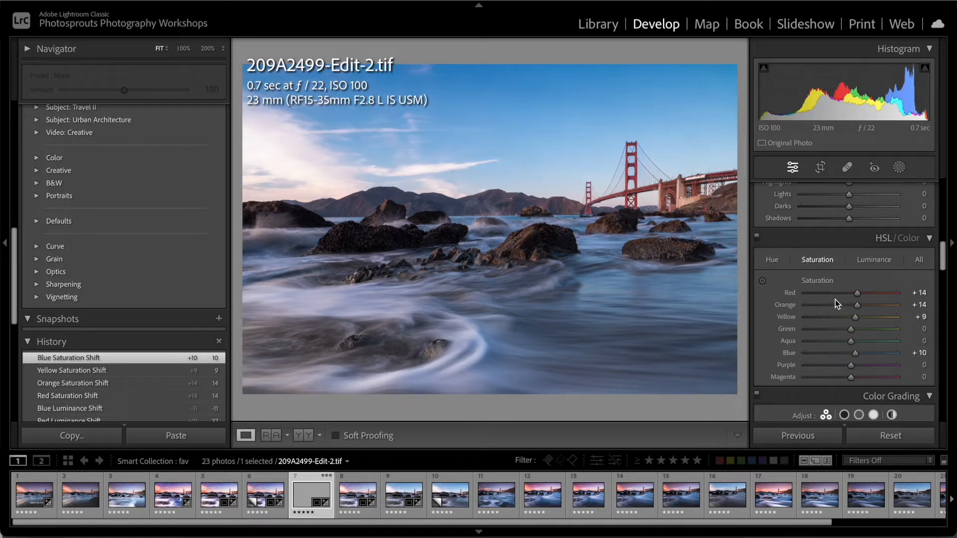
scroll(835, 300, "up", 5)
scroll(835, 300, "up", 5)
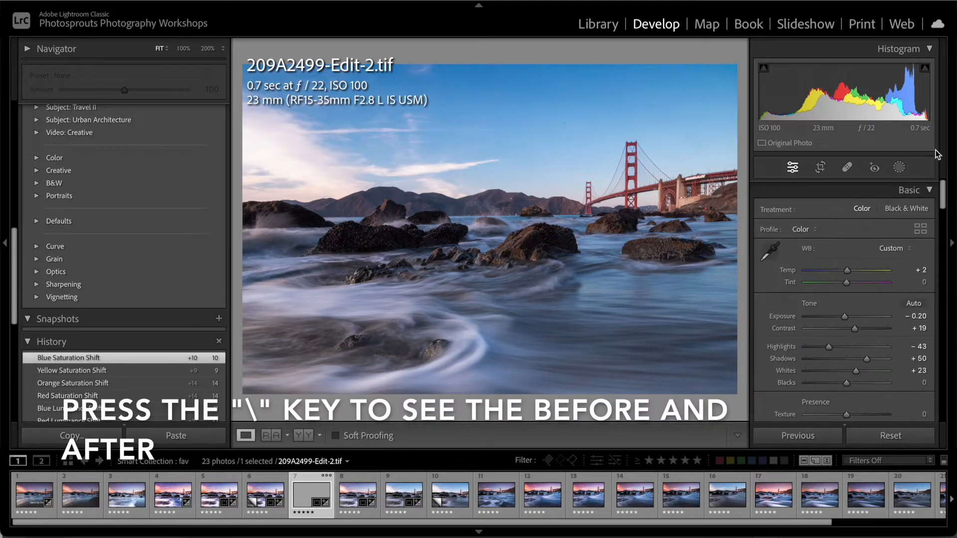
Add a sky mask and set its Temp to 17, Contrast to 31, Highlights to -30 and Whites to 5.
left_click(900, 169)
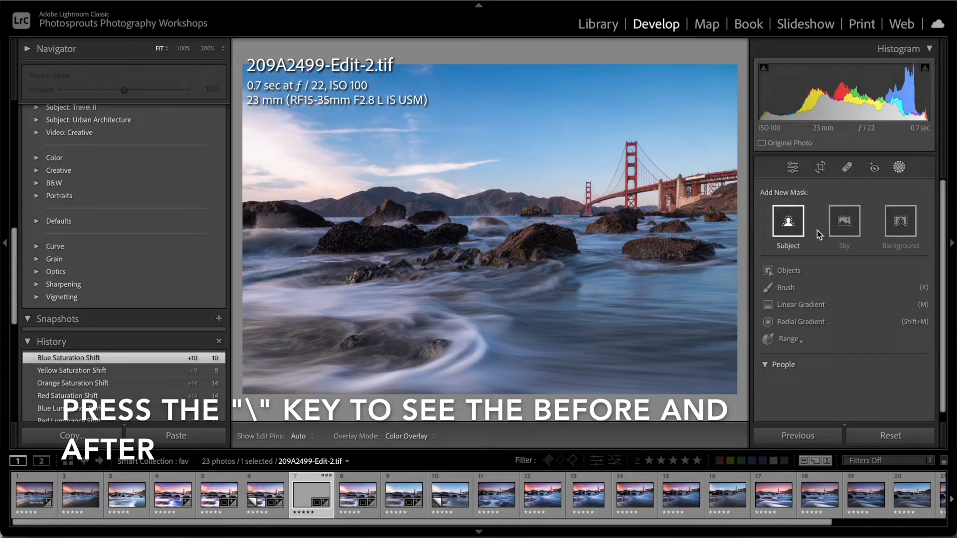
left_click(856, 229)
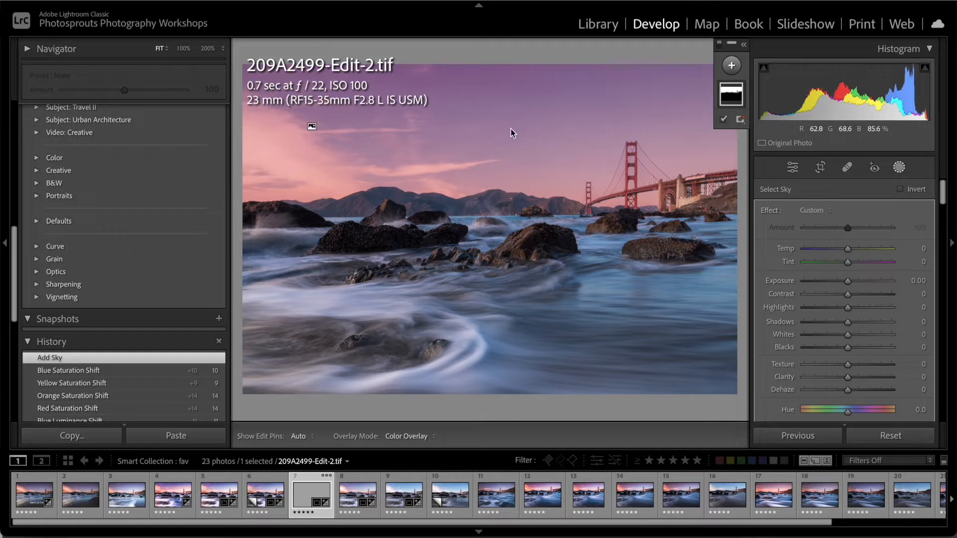
left_click_drag(848, 250, 855, 249)
mouse_move(849, 294)
left_mouse_down()
mouse_move(859, 294)
mouse_move(844, 308)
left_mouse_up()
left_click_drag(835, 309, 849, 336)
left_click_drag(858, 295, 862, 294)
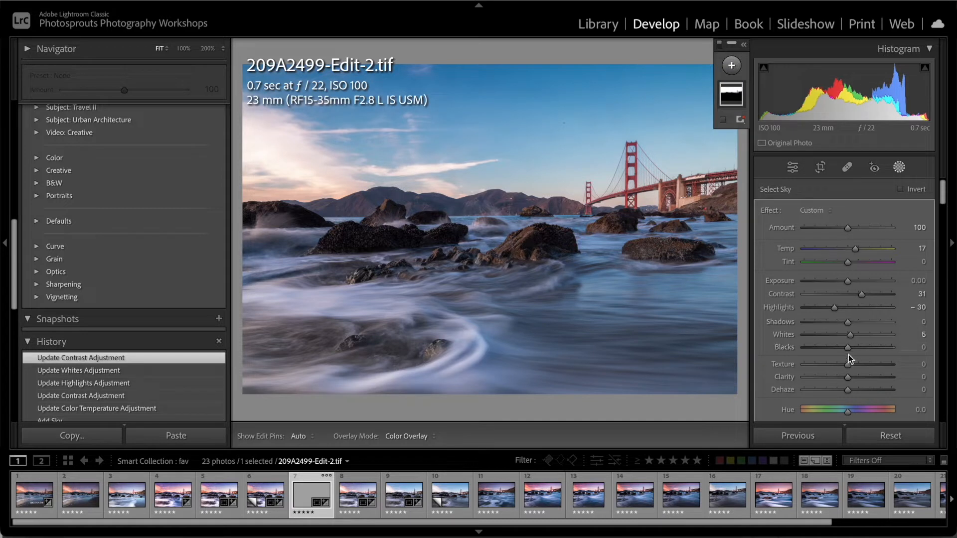
Set the sky mask's Texture to 8, Clarity to 12 and Saturation to 5, and refine its Blacks, Highlights, Contrast and Exposure.
mouse_move(848, 348)
left_mouse_down()
mouse_move(836, 349)
mouse_move(856, 322)
mouse_move(854, 352)
mouse_move(852, 343)
left_mouse_up()
scroll(851, 329, "down", 1)
scroll(853, 352, "down", 2)
scroll(852, 343, "up", 1)
left_click_drag(840, 276, 845, 276)
left_click_drag(836, 236, 848, 208)
scroll(852, 329, "down", 4)
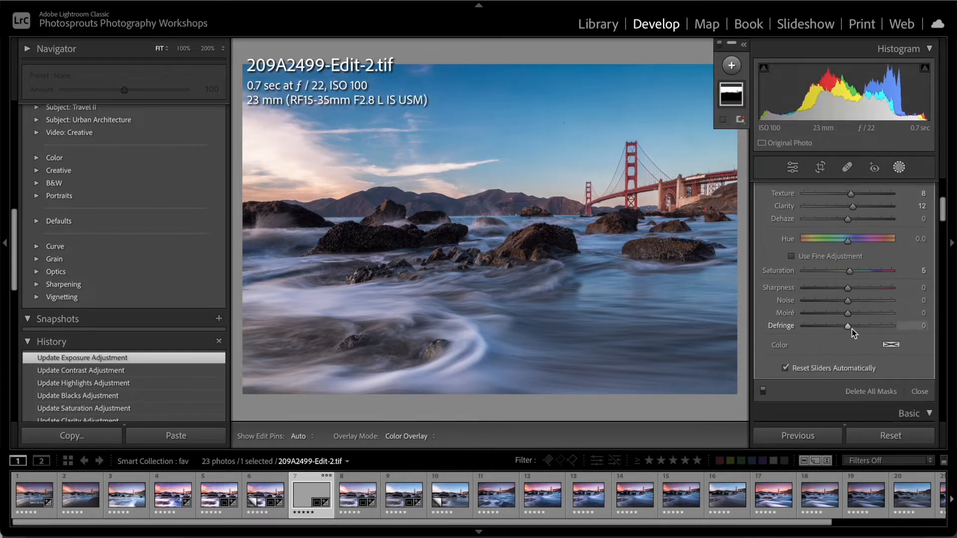
Tint the sky mask with a soft orange-pink color.
left_click(891, 346)
left_click_drag(668, 380, 825, 391)
left_click_drag(659, 387, 643, 370)
left_click(623, 313)
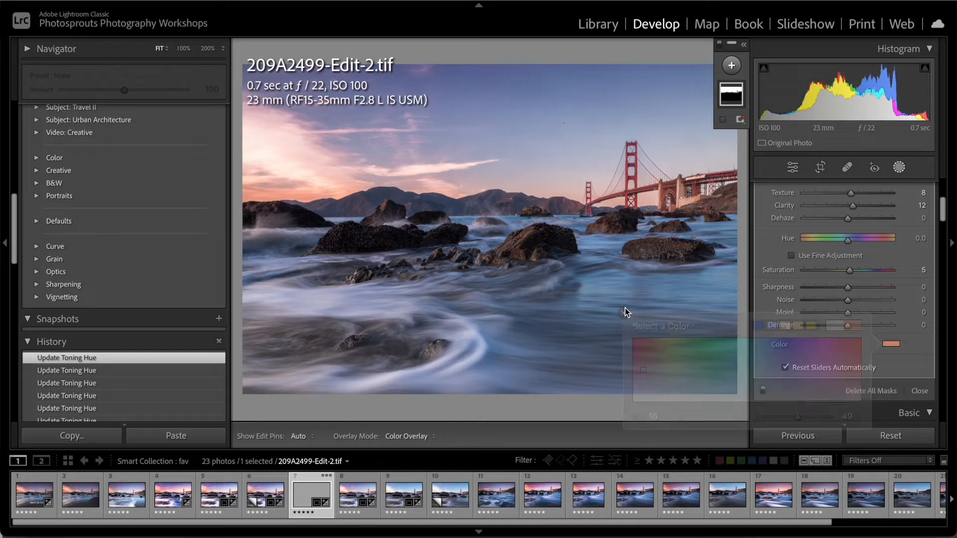
key("Escape")
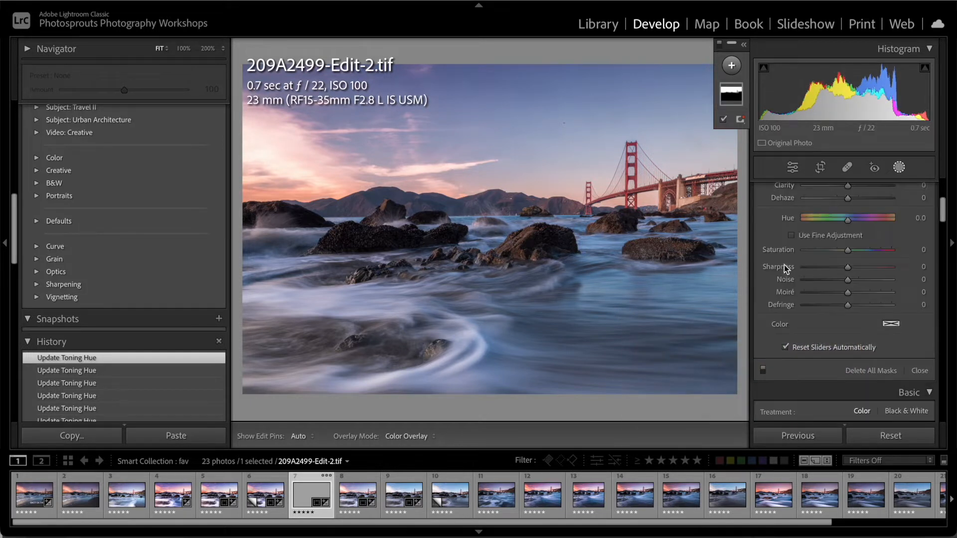
Add a linear gradient mask covering the water and rocks, narrow its transition and align it with the horizon.
left_click(732, 65)
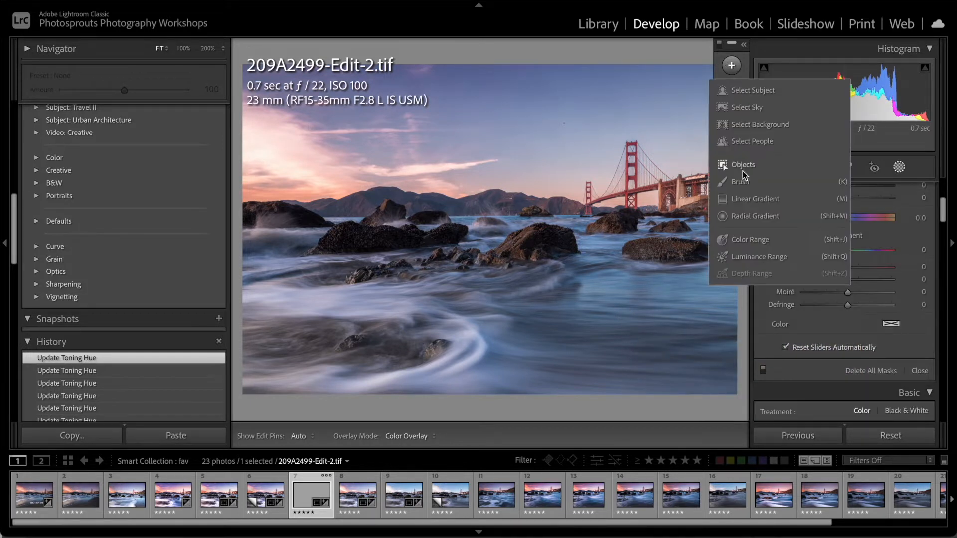
left_click(743, 199)
left_click_drag(517, 384, 504, 216)
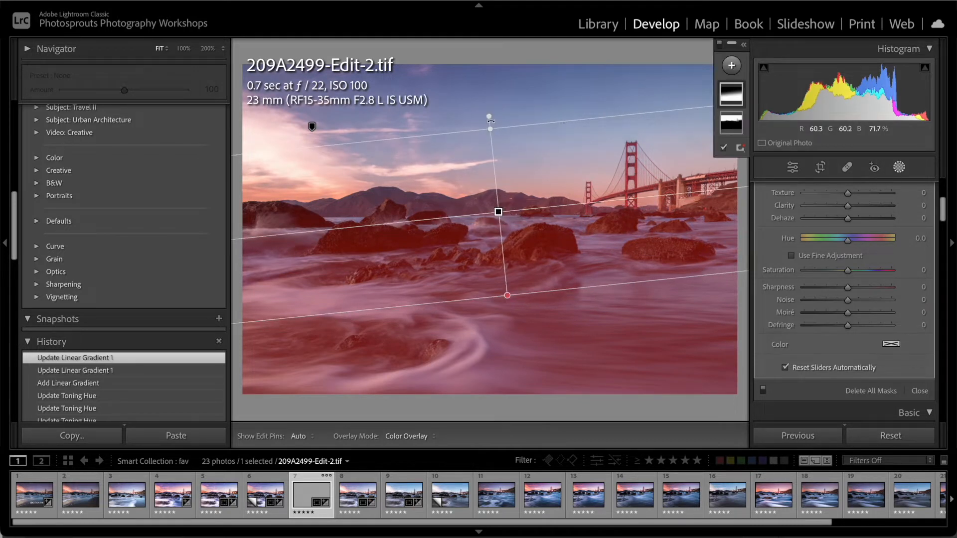
left_click_drag(491, 128, 497, 205)
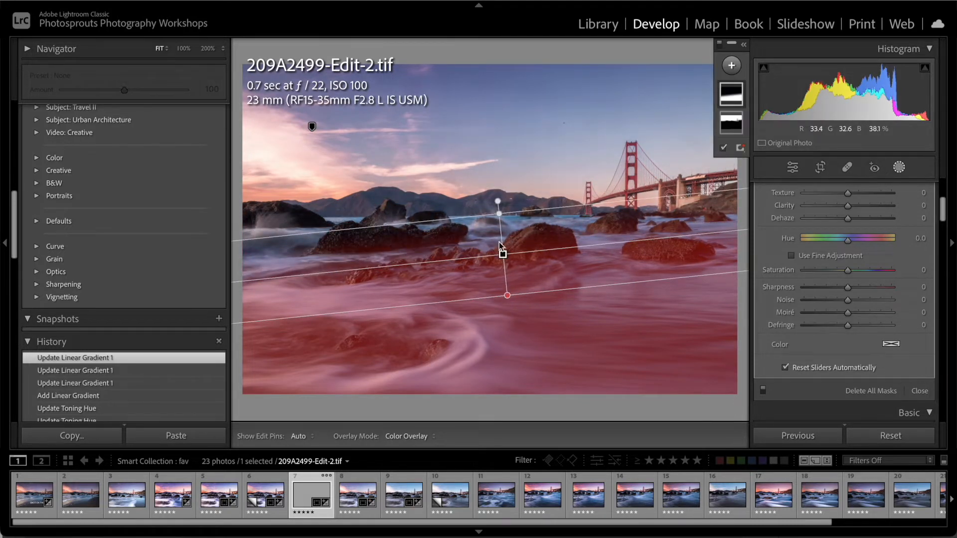
left_click_drag(498, 249, 504, 224)
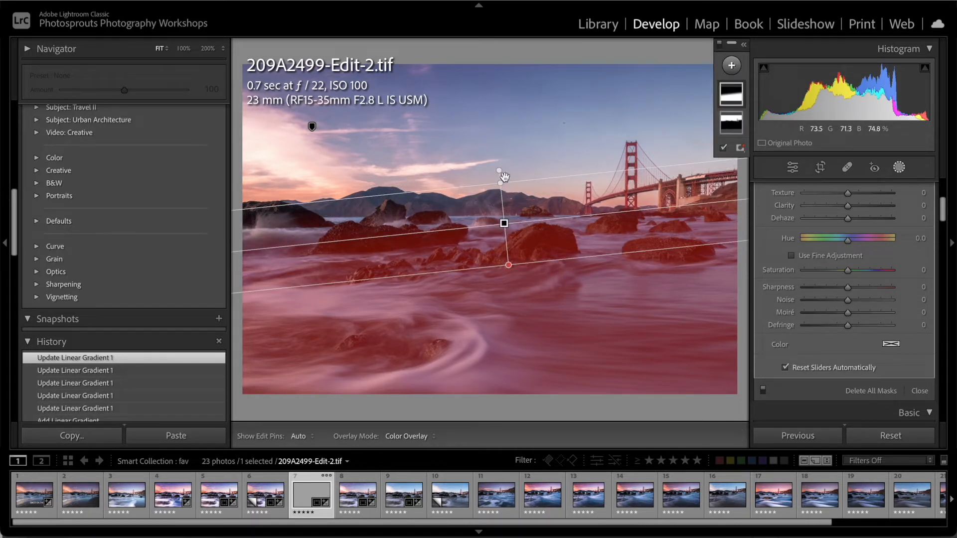
left_click_drag(498, 168, 503, 169)
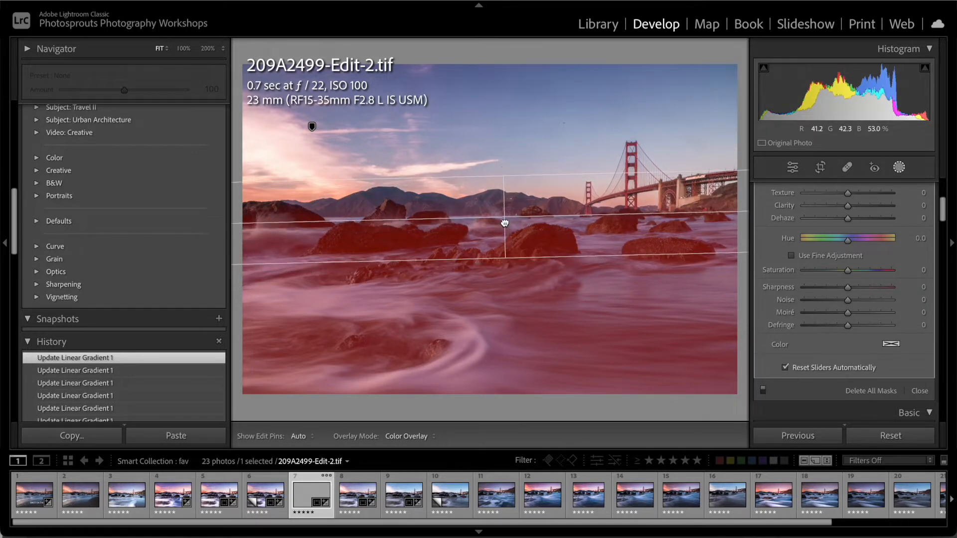
Set the linear gradient's Contrast to 22, Highlights to -9 and Shadows to 13, and fine-tune its color temperature.
scroll(814, 240, "up", 5)
left_click_drag(847, 294, 851, 321)
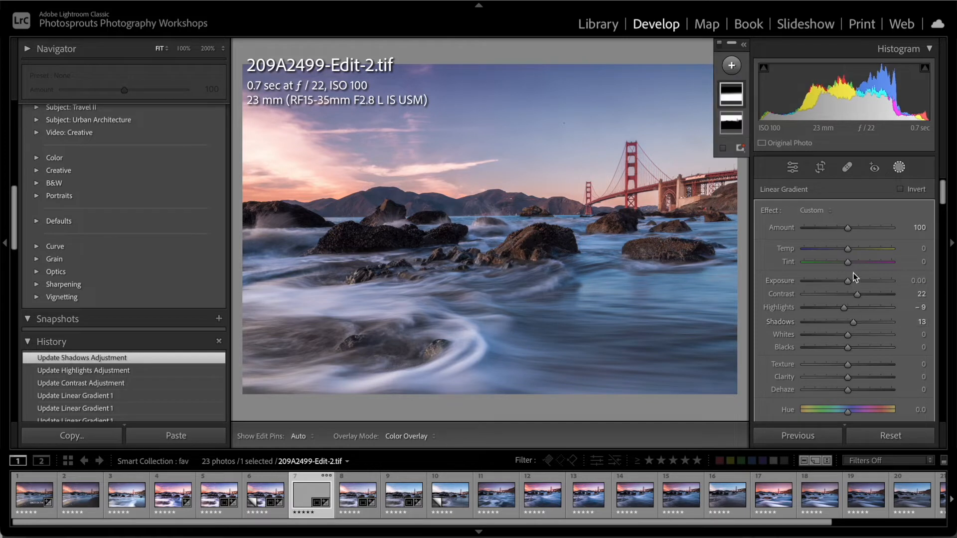
left_click_drag(850, 249, 846, 251)
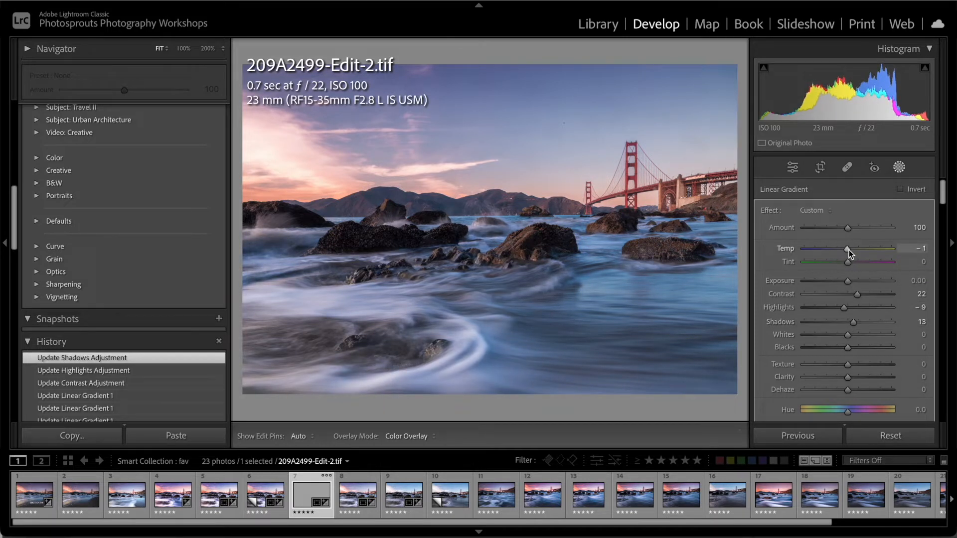
left_click_drag(848, 250, 848, 250)
Set the linear gradient's Saturation to 6, Sharpness to 8 and Clarity to 12, and leave masking.
scroll(858, 324, "down", 3)
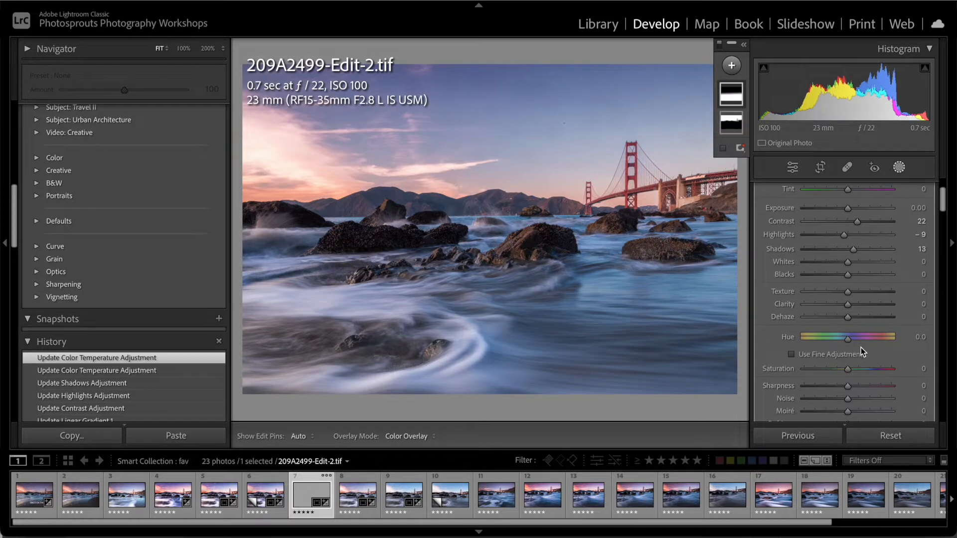
left_click_drag(848, 370, 852, 372)
scroll(852, 372, "down", 3)
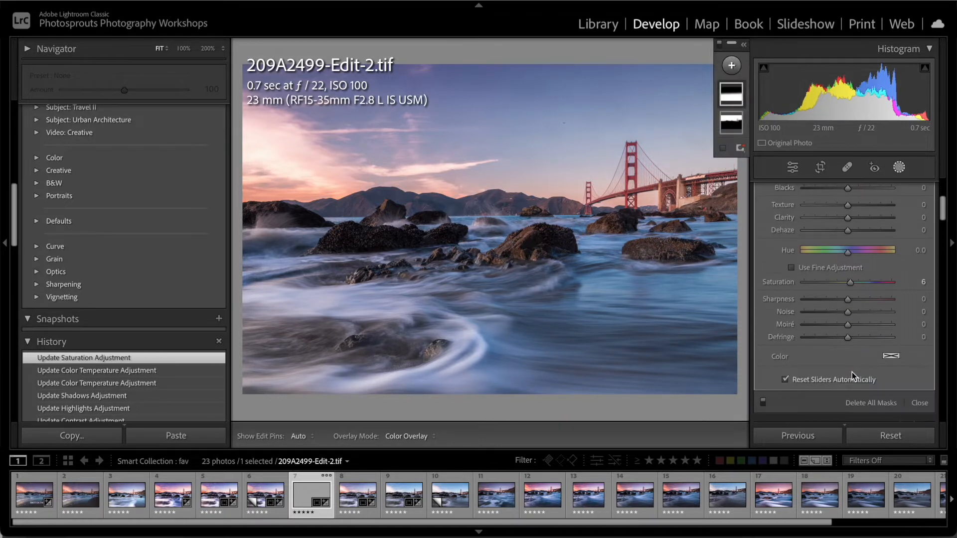
left_click_drag(847, 300, 853, 271)
scroll(850, 299, "up", 3)
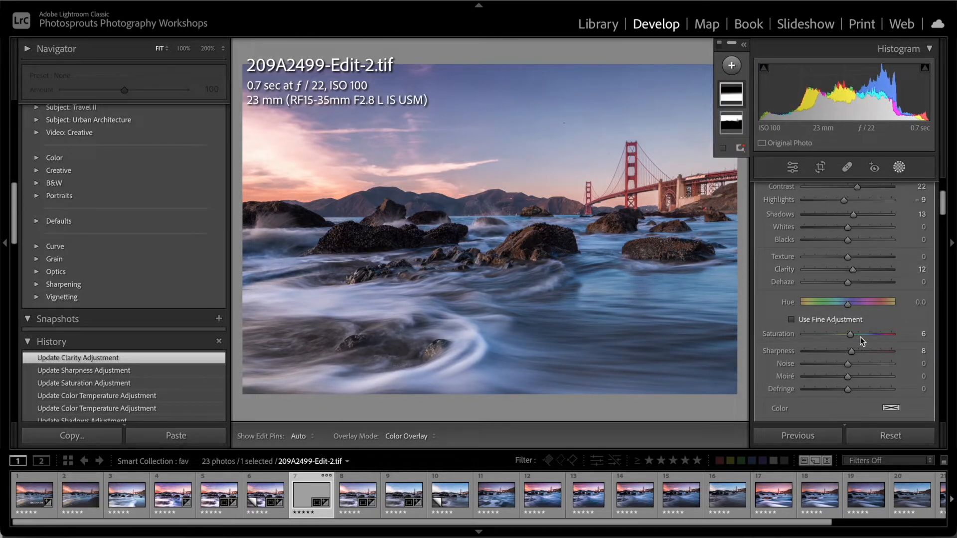
scroll(865, 361, "down", 2)
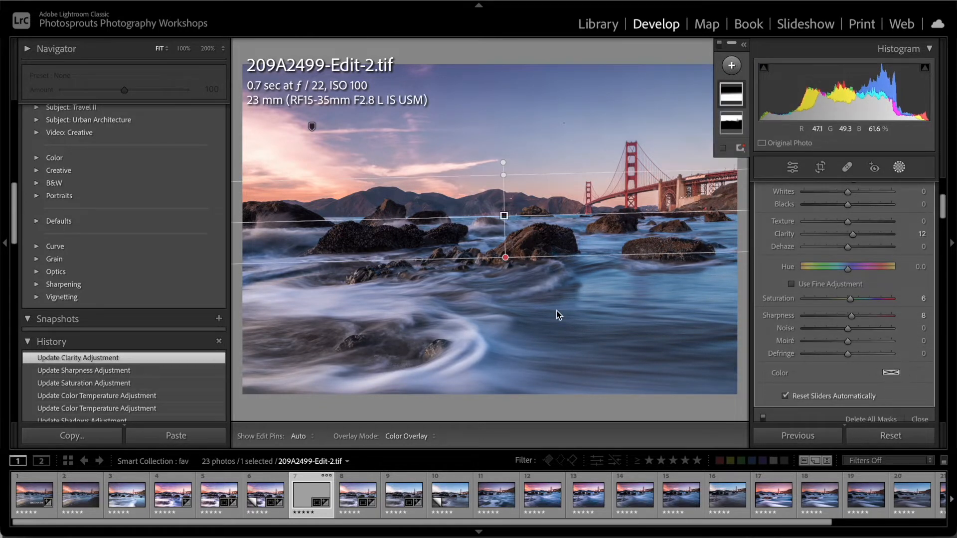
left_click(672, 330)
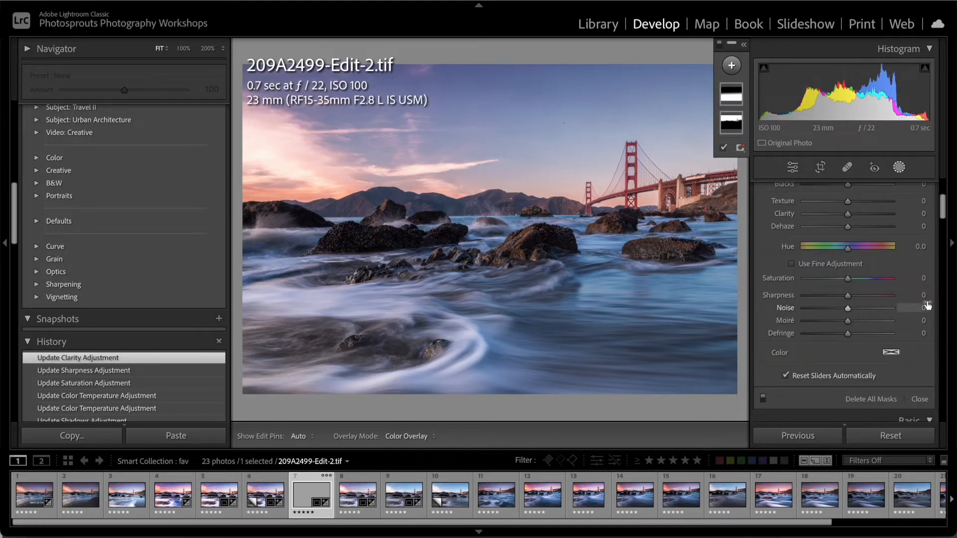
key("shift+w")
Raise the HSL Red saturation to +28, comparing with the before view and checking the bridge tower up close.
scroll(927, 308, "down", 5)
scroll(928, 308, "down", 5)
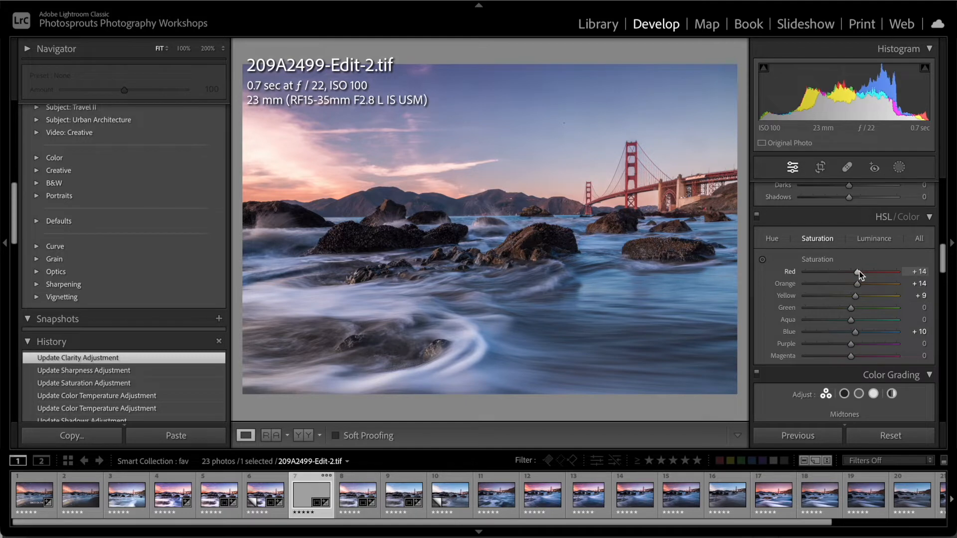
left_click_drag(861, 275, 861, 274)
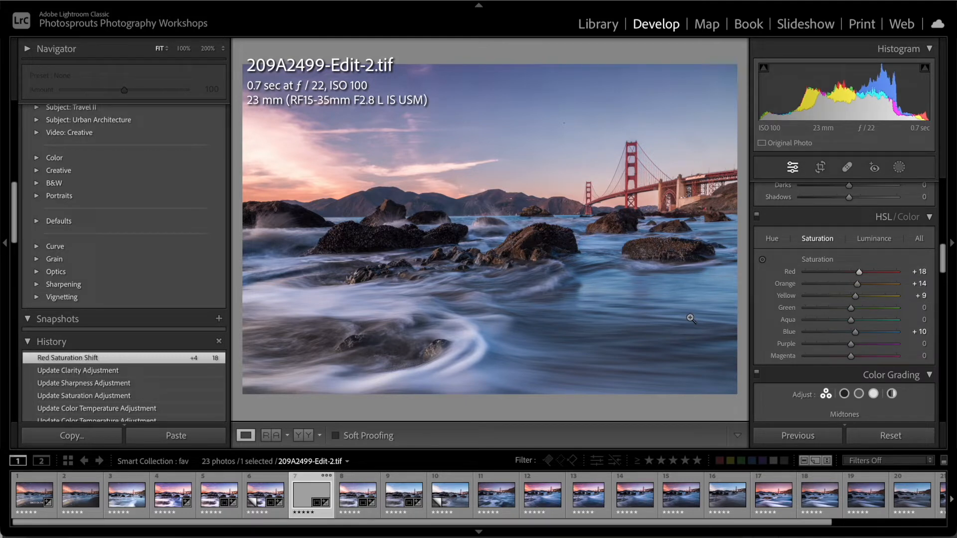
key("backslash")
key("backslash")
left_click(627, 169)
left_click(627, 170)
left_click_drag(859, 274, 863, 274)
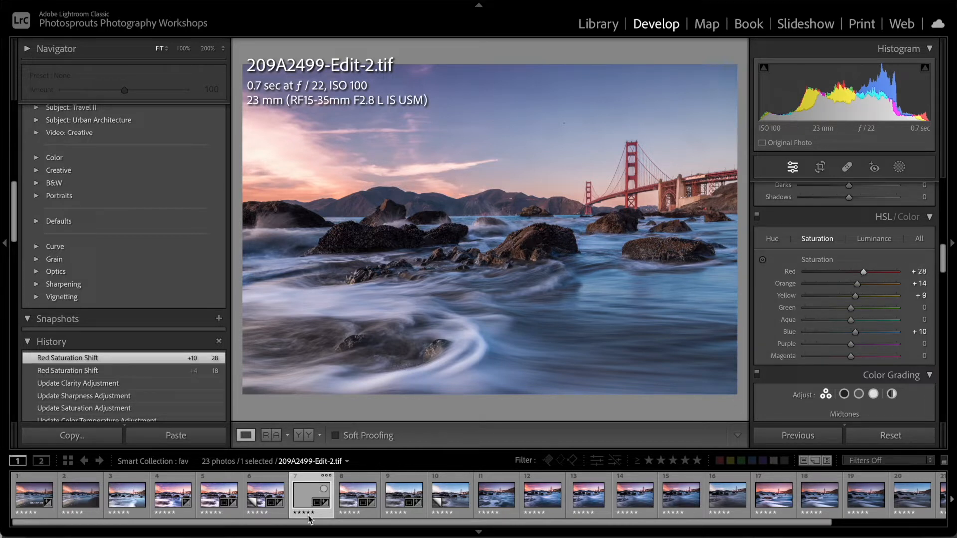
Open the photo in Adobe Photoshop 2023 as a copy with Lightroom adjustments.
right_click(306, 499)
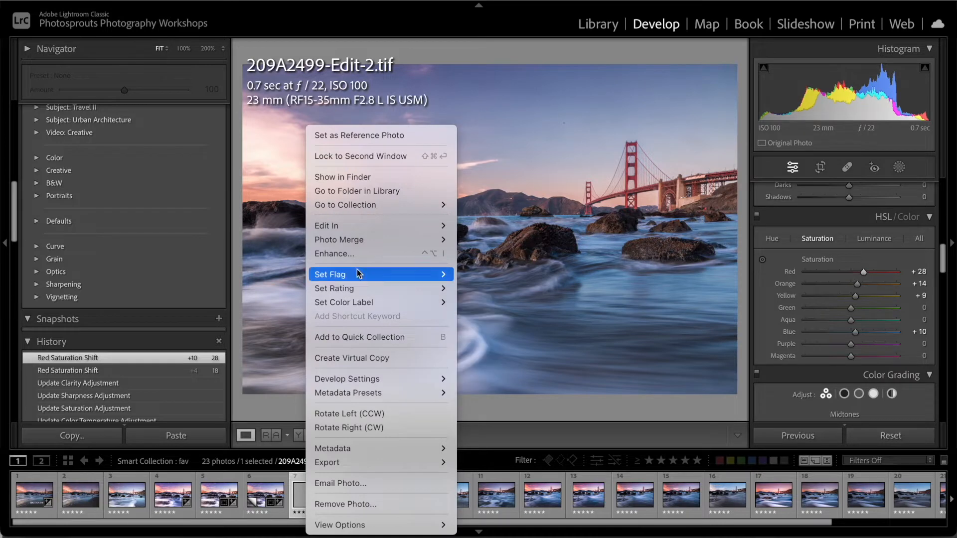
mouse_move(369, 227)
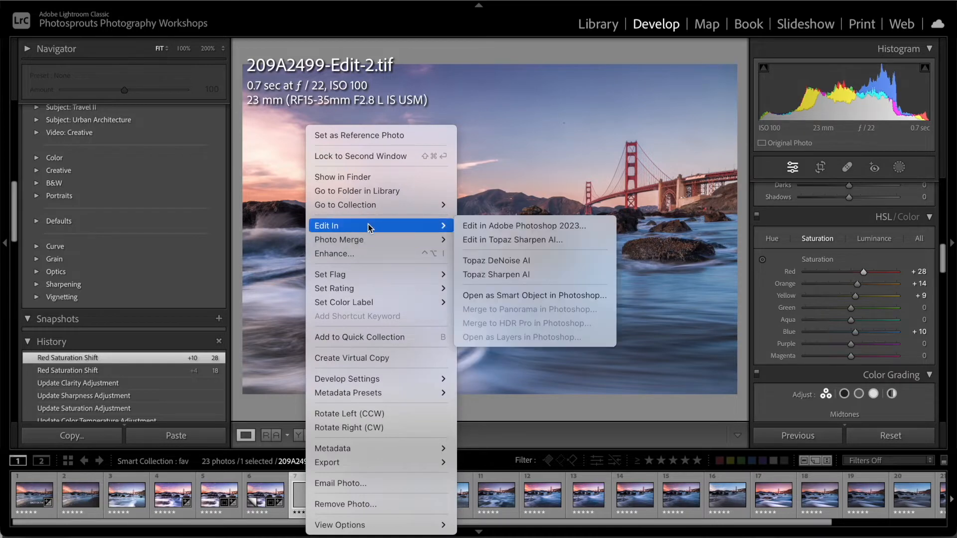
left_click(495, 227)
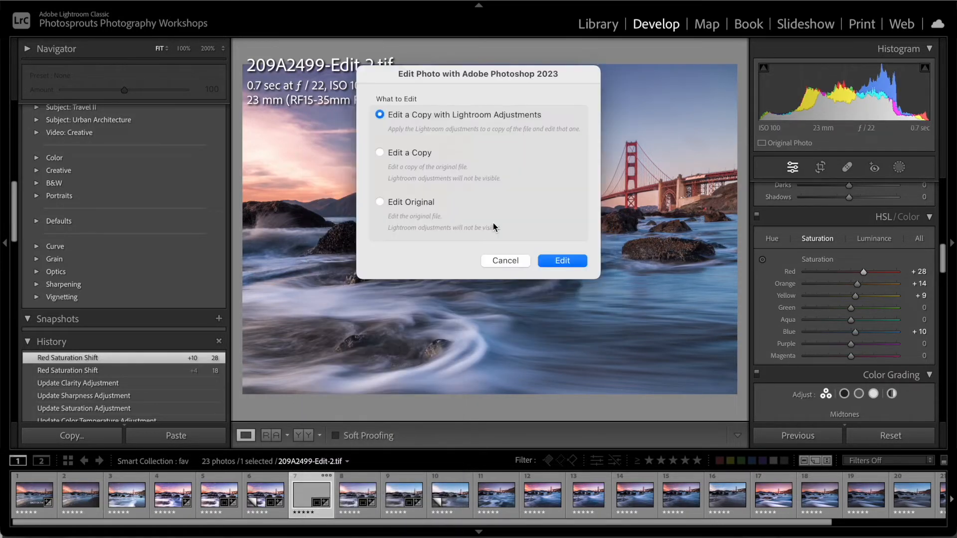
left_click(562, 261)
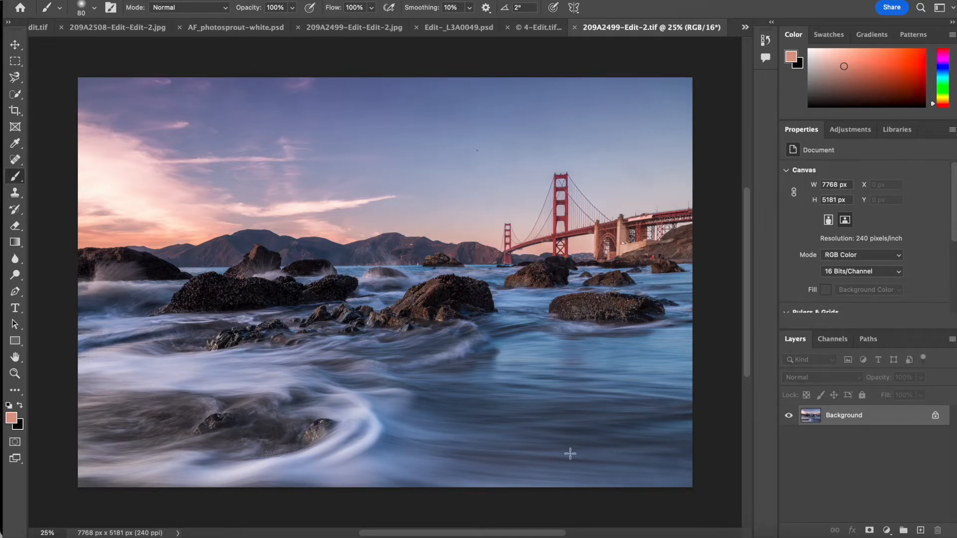
Add a Vibrance adjustment layer set to +16 and a Brightness/Contrast adjustment layer with Brightness 6.
left_click(888, 530)
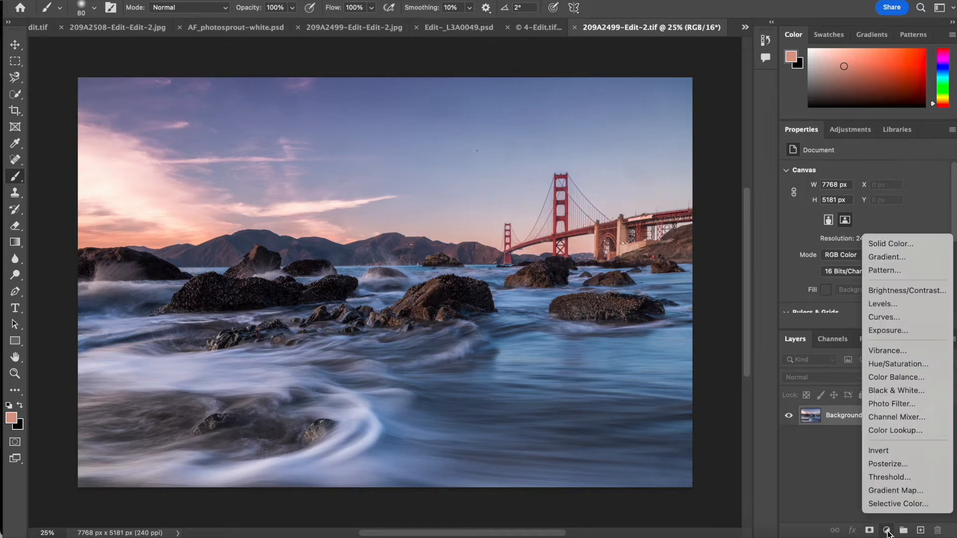
left_click(889, 351)
left_click_drag(866, 185, 877, 185)
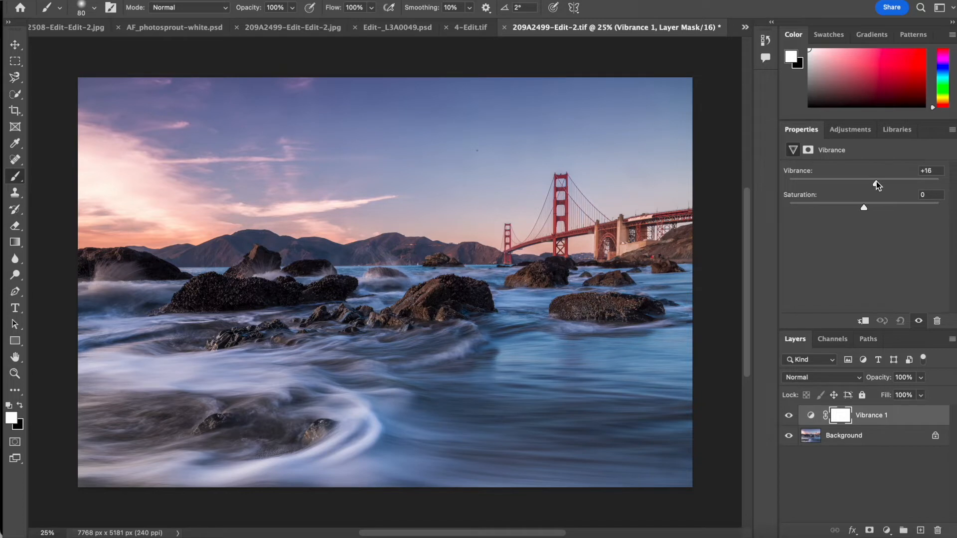
left_click(887, 531)
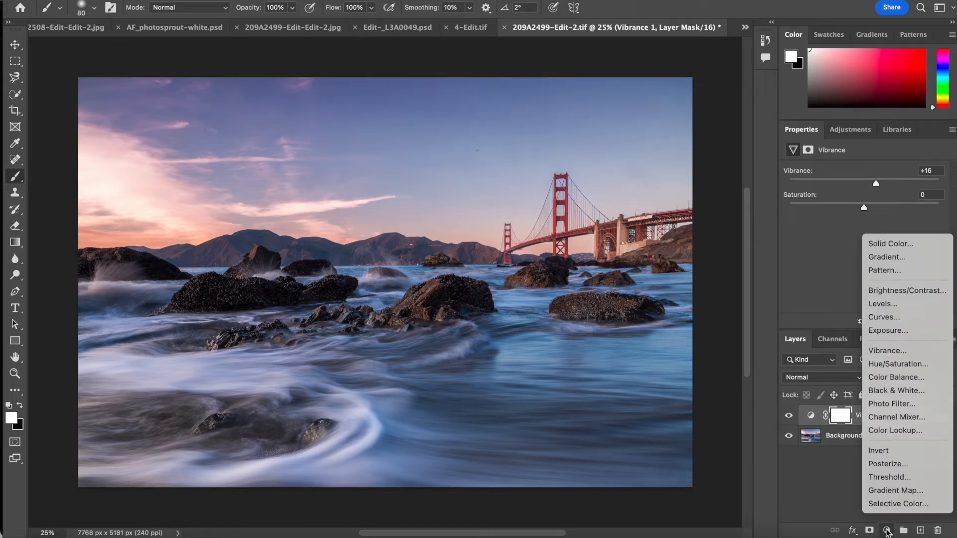
left_click(870, 292)
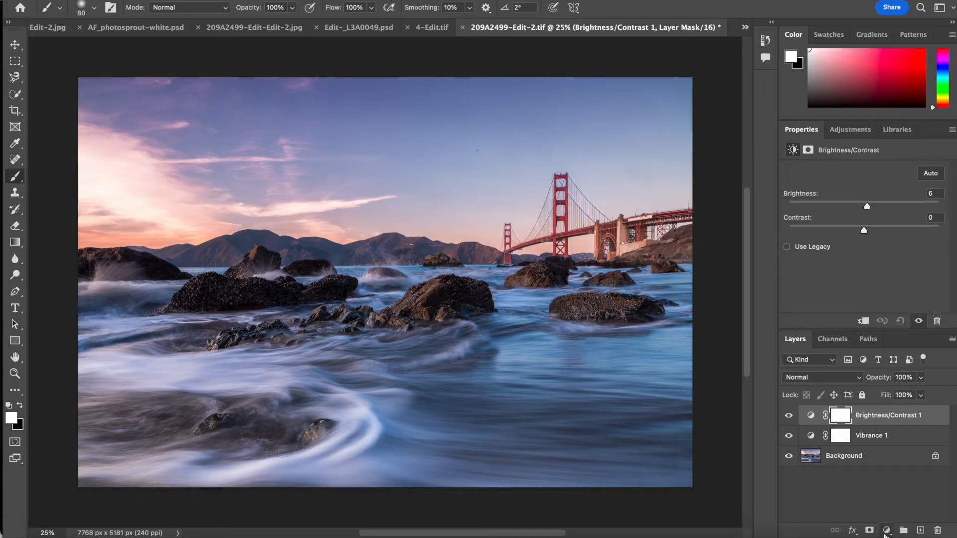
Add a Levels adjustment layer with the midtones at 0.83 and invert its layer mask to black.
left_click(886, 531)
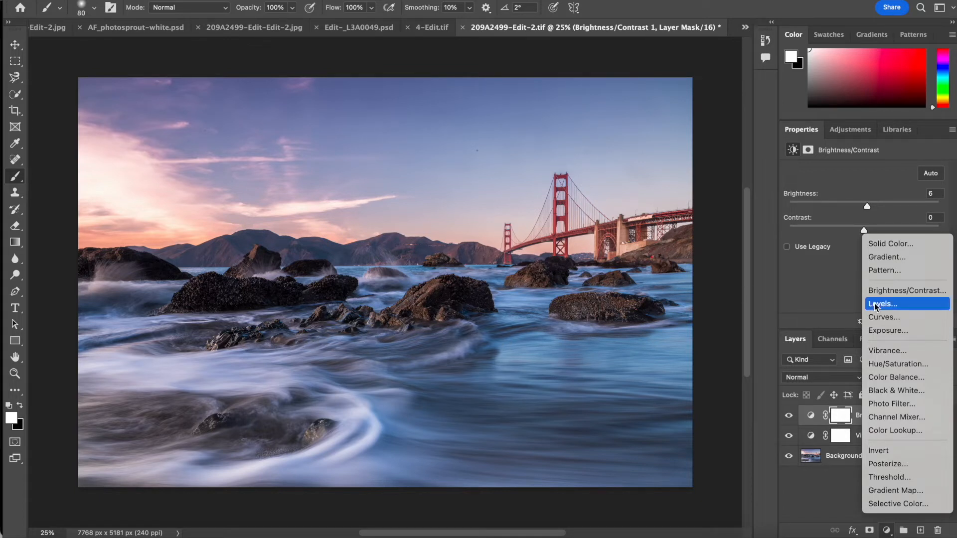
left_click(903, 305)
left_click_drag(876, 269, 879, 268)
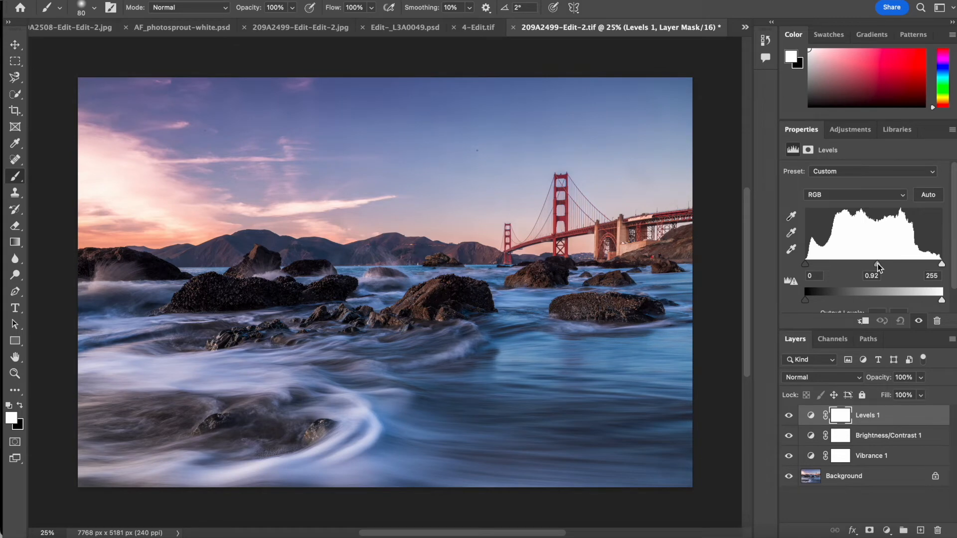
left_click_drag(881, 267, 878, 268)
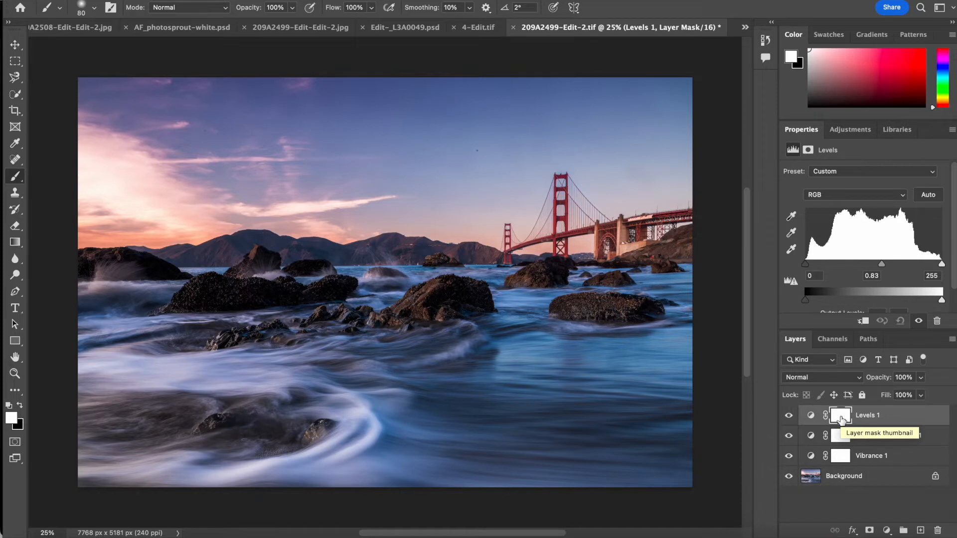
key("super+i")
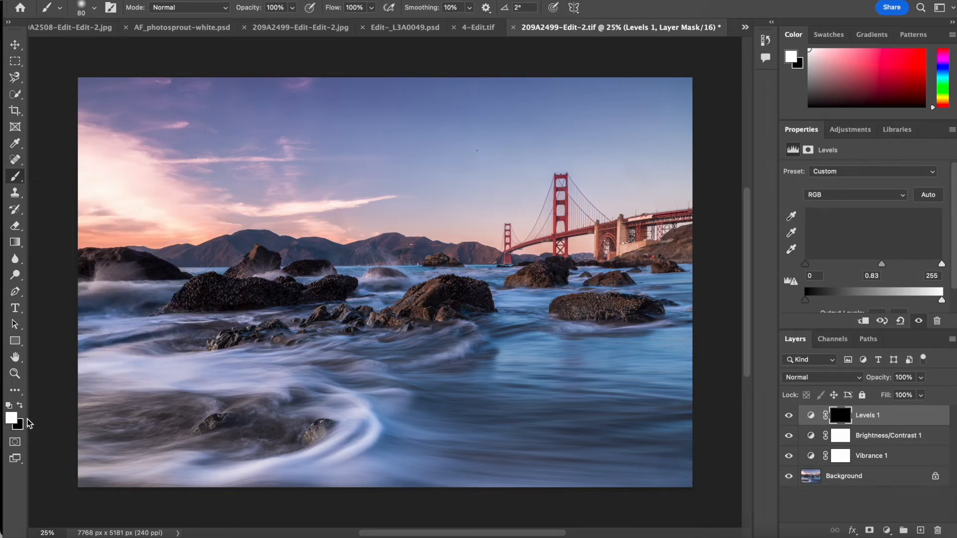
Enlarge the brush to 700 and paint white on the Levels mask over the rocks and swirling foreground water.
key("x")
key("x")
key("bracketright")
key("bracketright")
key("bracketright")
key("bracketright")
key("bracketright")
key("bracketright")
key("bracketright")
key("bracketright")
key("bracketright")
key("bracketright")
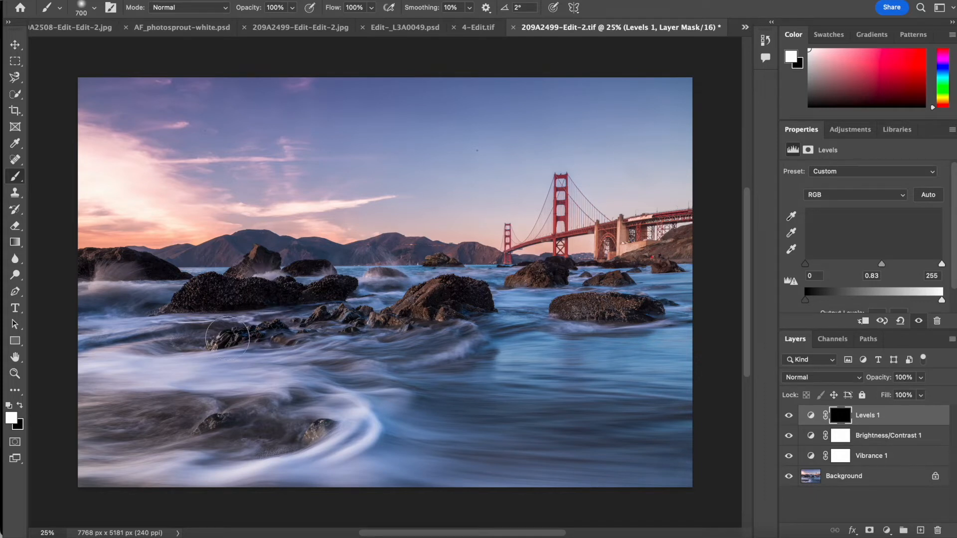
mouse_move(281, 334)
left_mouse_down()
mouse_move(325, 334)
mouse_move(364, 351)
mouse_move(422, 356)
mouse_move(461, 349)
left_mouse_up()
mouse_move(366, 386)
left_mouse_down()
mouse_move(321, 386)
mouse_move(376, 397)
mouse_move(374, 419)
mouse_move(350, 454)
mouse_move(310, 472)
mouse_move(167, 477)
mouse_move(100, 461)
mouse_move(158, 459)
mouse_move(235, 413)
left_mouse_up()
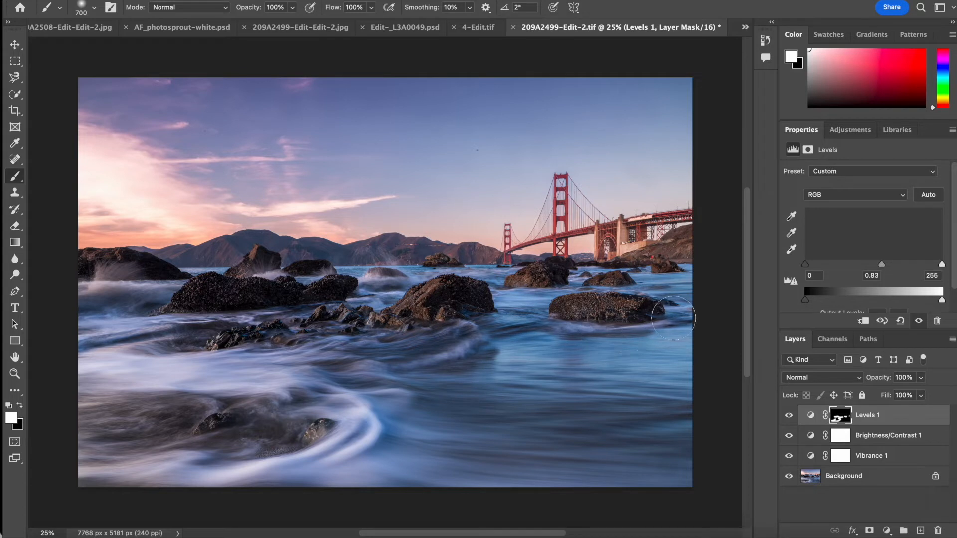
Extend the white painting on the Levels 1 mask over the water beside the rocks near the photo's left edge.
mouse_move(182, 330)
left_mouse_down()
mouse_move(121, 321)
mouse_move(137, 325)
left_mouse_up()
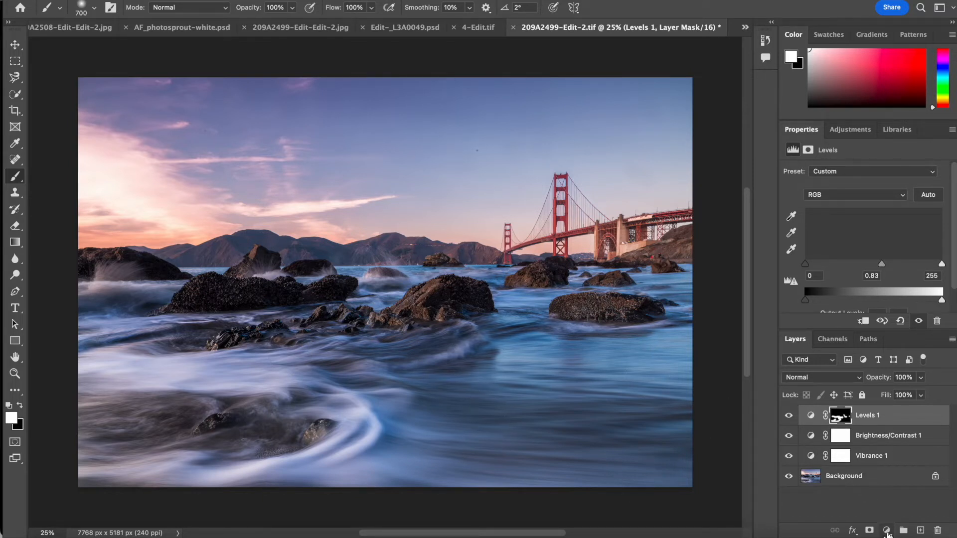
Add a second Levels adjustment layer with the white input level at 216 and invert its mask to black.
left_click(886, 531)
left_click(900, 305)
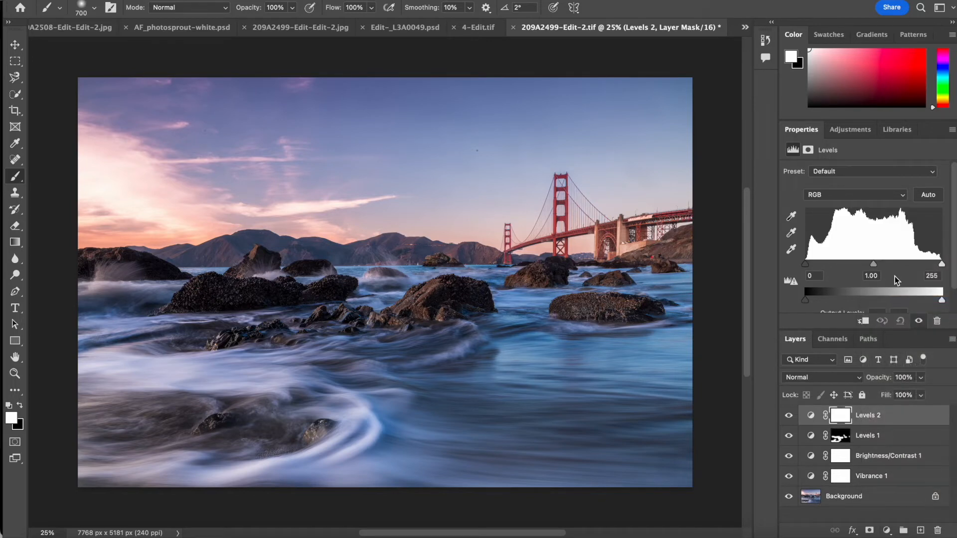
mouse_move(942, 283)
left_mouse_down()
mouse_move(933, 281)
mouse_move(956, 283)
left_mouse_up()
left_click_drag(944, 248, 921, 247)
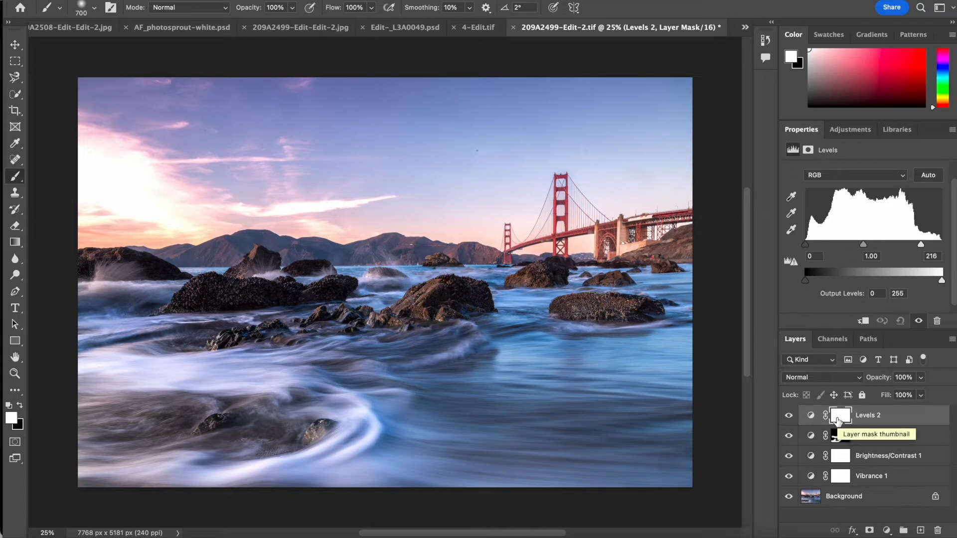
key("ctrl+i")
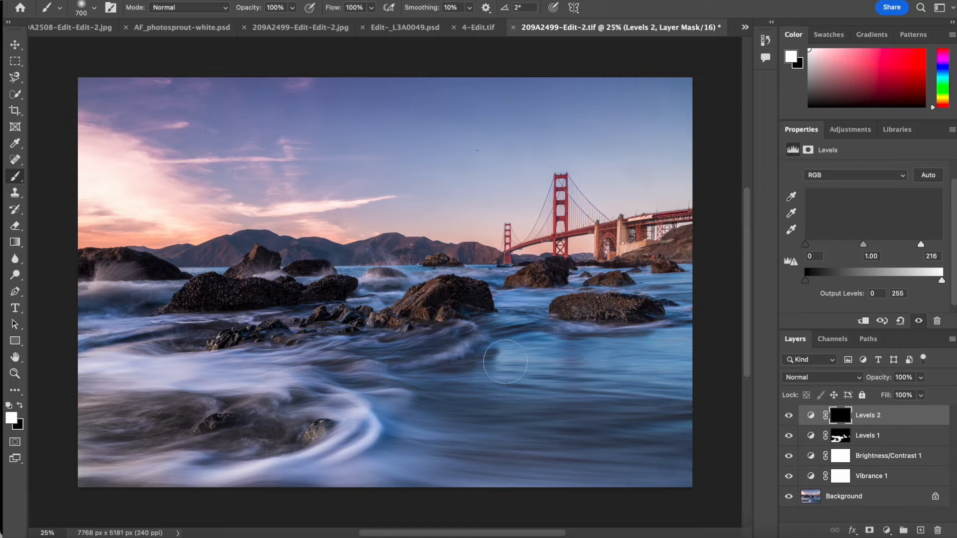
Paint white on the Levels 2 mask over the blue water below the right-hand rock and lower the layer's opacity to 20%.
left_click_drag(516, 365, 679, 348)
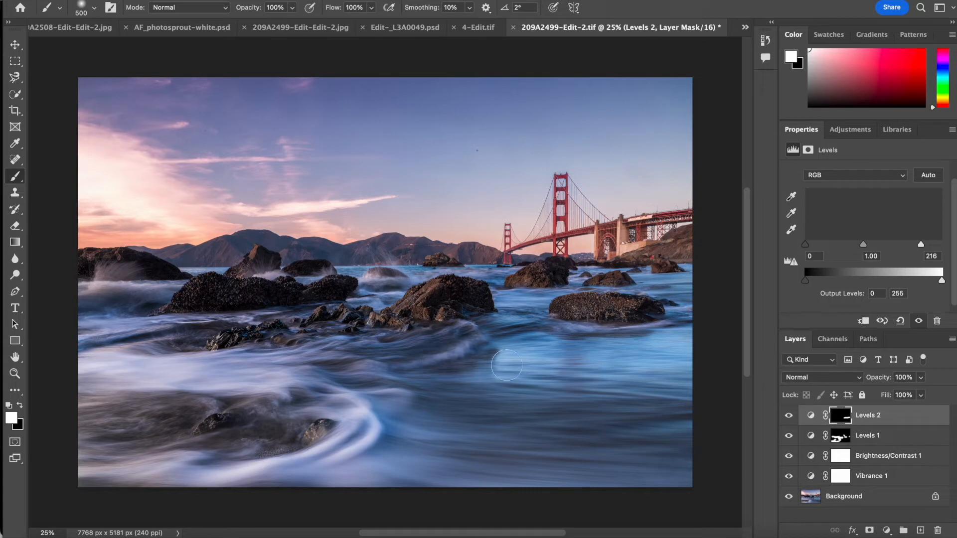
left_click(921, 379)
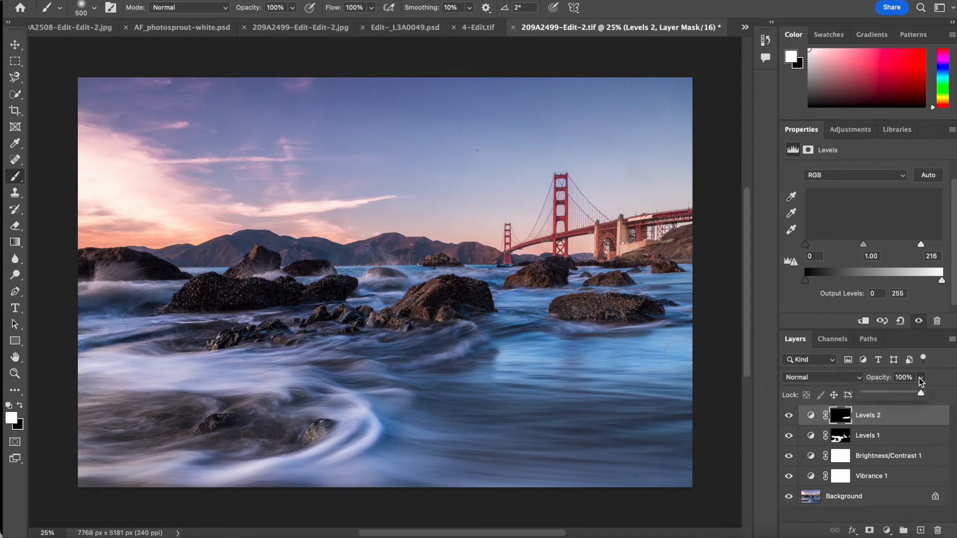
left_click_drag(921, 394, 878, 396)
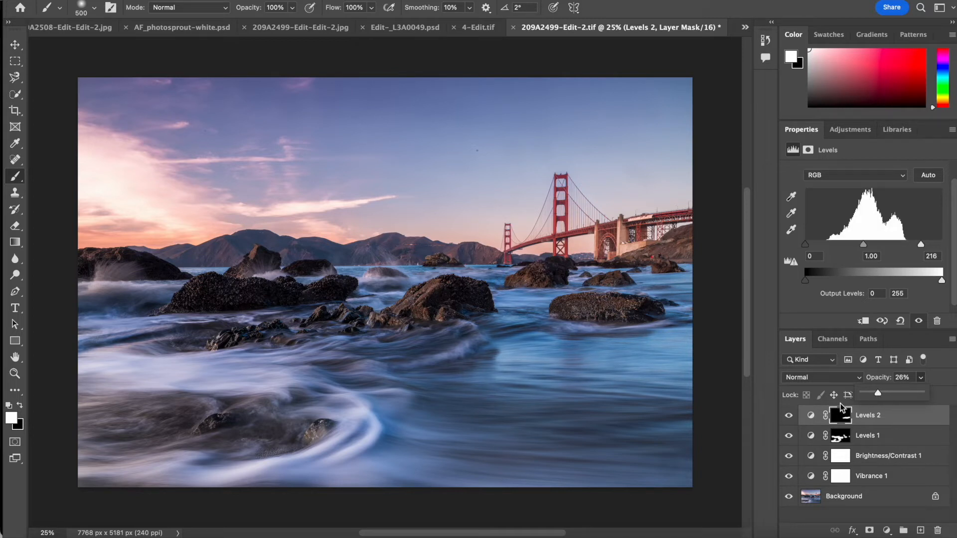
left_click(788, 417)
left_click(789, 417)
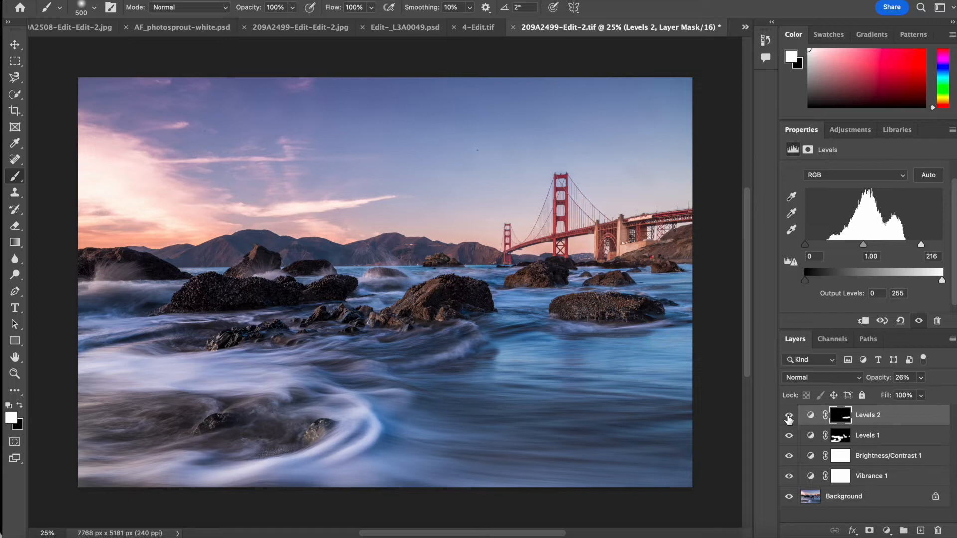
left_click(789, 418)
left_click(788, 418)
left_click(921, 377)
left_click_drag(902, 394, 901, 394)
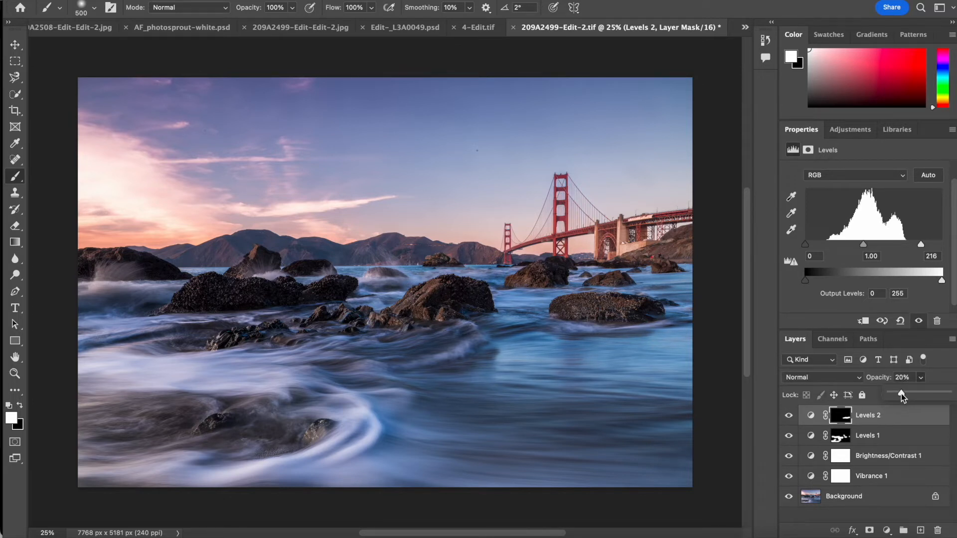
Paint white on the Levels 2 mask over the bright water streaks and the swirling water in the left foreground.
left_click(840, 415)
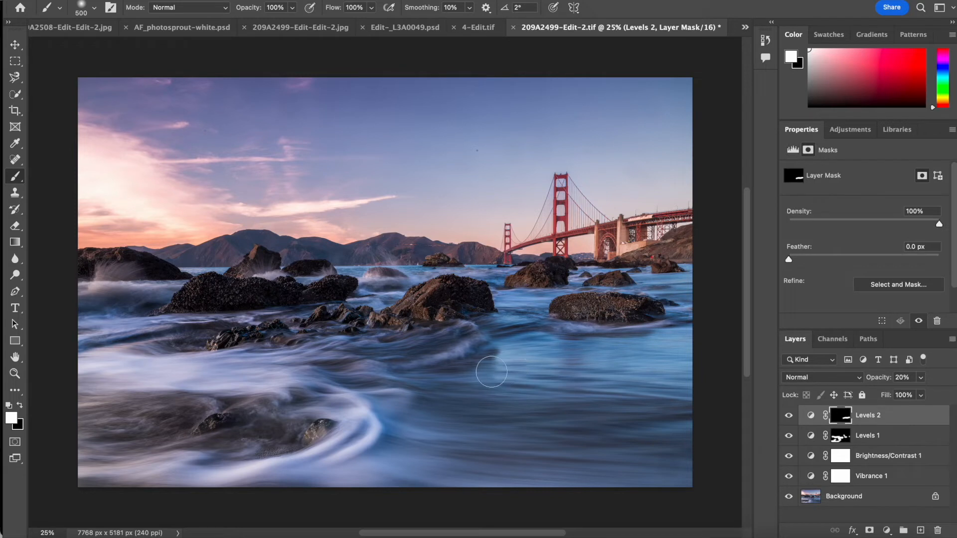
key("x")
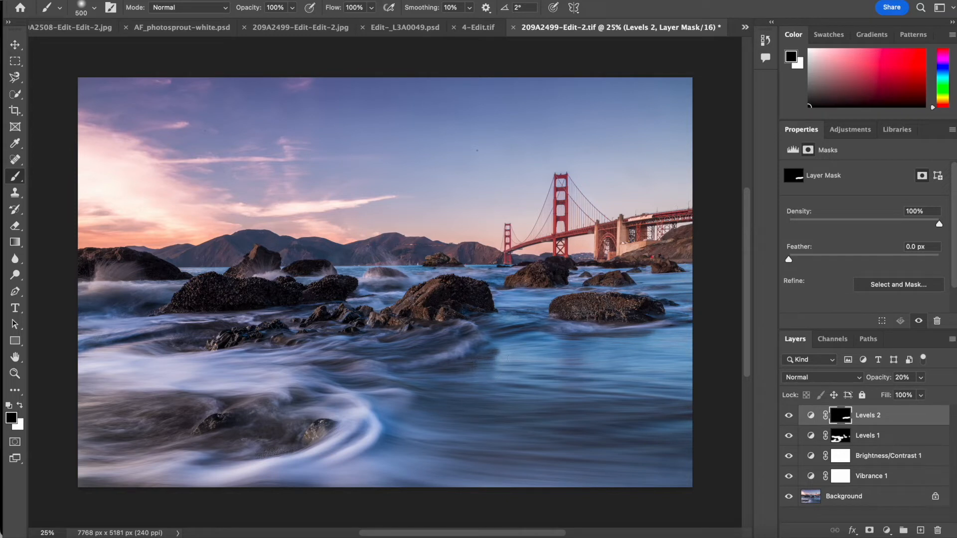
key("x")
left_click_drag(329, 369, 192, 350)
mouse_move(120, 345)
left_mouse_down()
mouse_move(164, 344)
mouse_move(230, 378)
left_mouse_up()
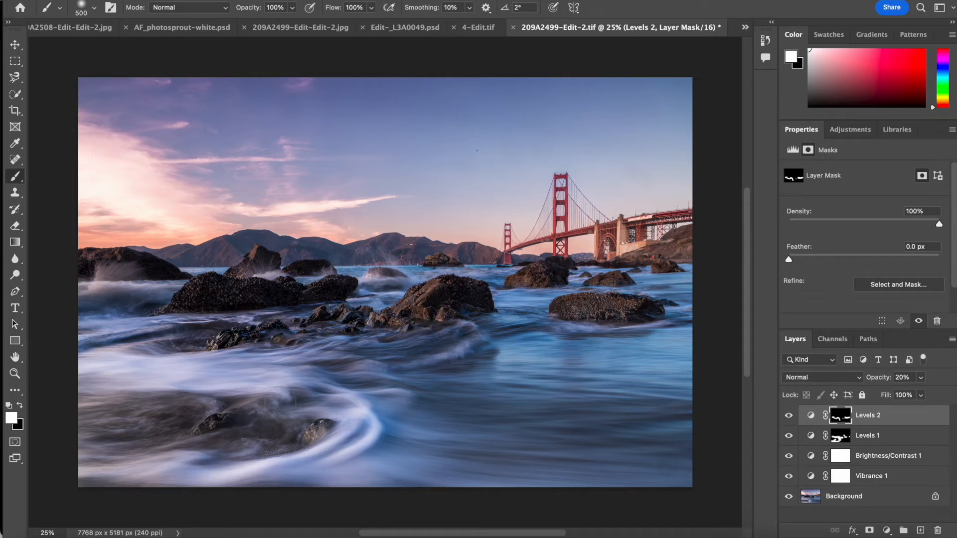
left_click_drag(215, 434, 299, 400)
Add a third Levels adjustment layer with the white input level at 223 and invert its mask to black.
left_click(887, 531)
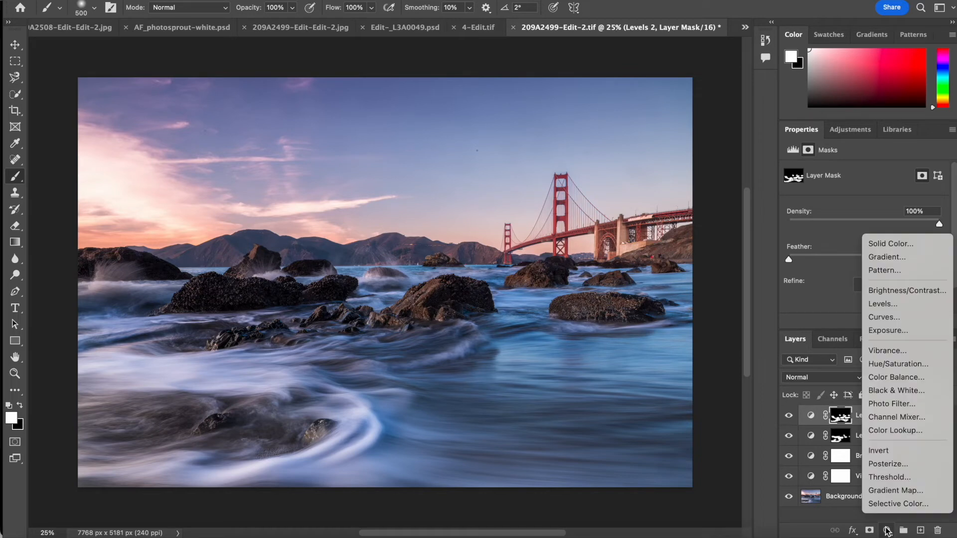
left_click(881, 305)
mouse_move(943, 246)
left_mouse_down()
mouse_move(918, 249)
mouse_move(952, 249)
left_mouse_up()
left_click_drag(810, 245, 795, 245)
left_click_drag(943, 247, 926, 250)
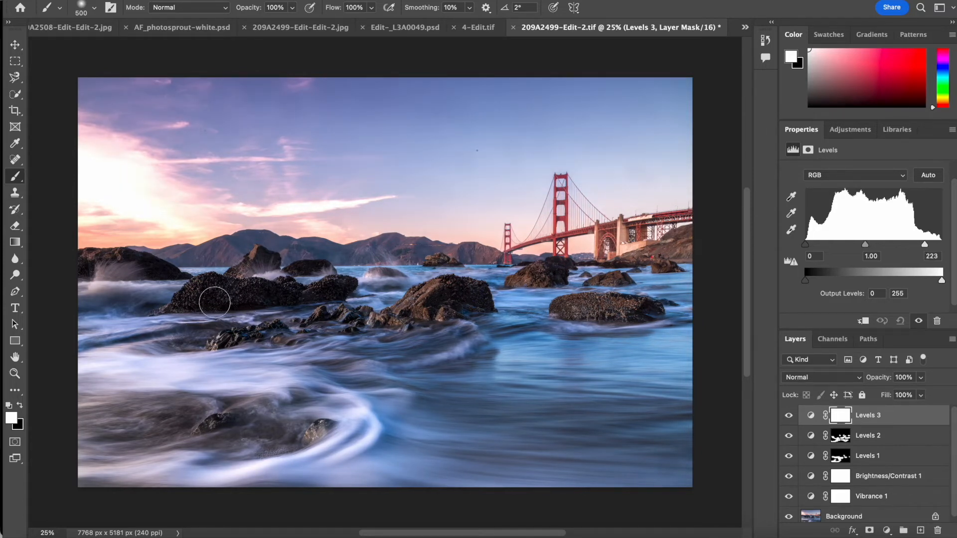
left_click(843, 417)
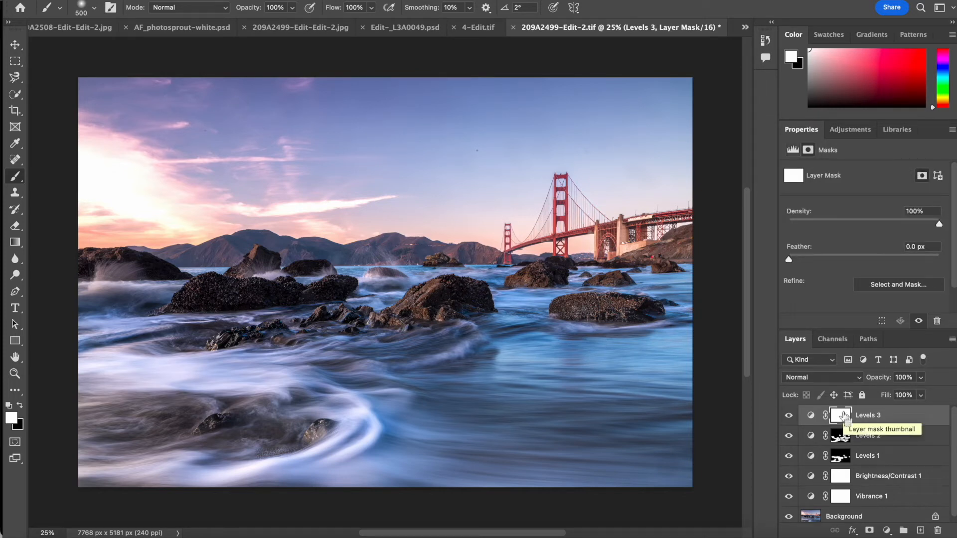
key("ctrl+i")
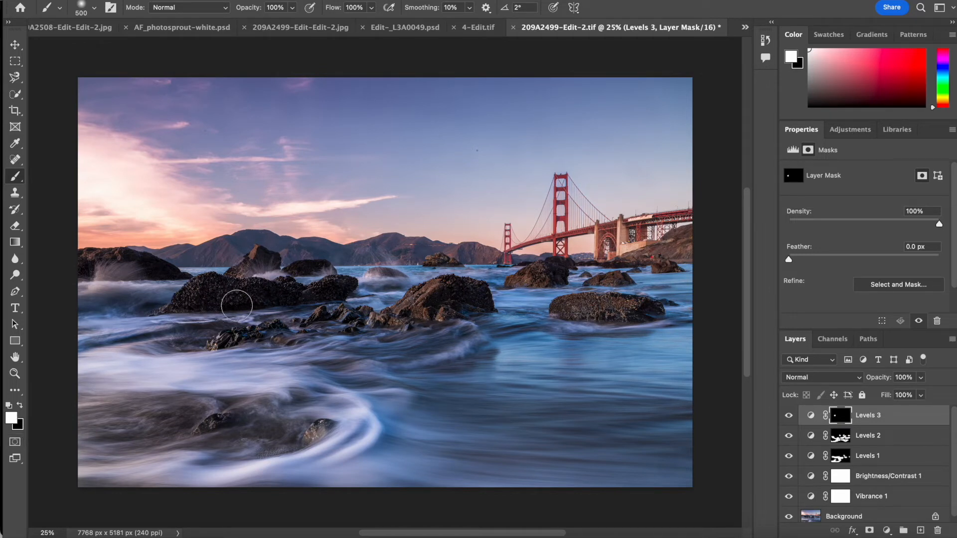
Paint white on the Levels 3 mask over the dark rocks across the middle of the photo.
left_click_drag(279, 293, 244, 299)
left_click_drag(127, 268, 150, 271)
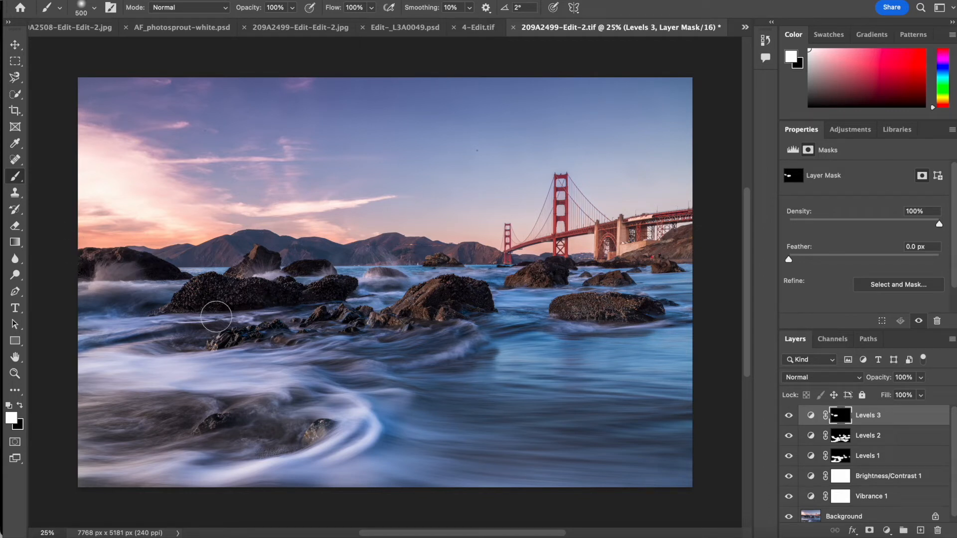
left_click_drag(454, 301, 459, 299)
left_click_drag(578, 314, 580, 309)
Add a fourth Levels adjustment layer with the midtones at 0.92 and invert its mask to black.
left_click(887, 530)
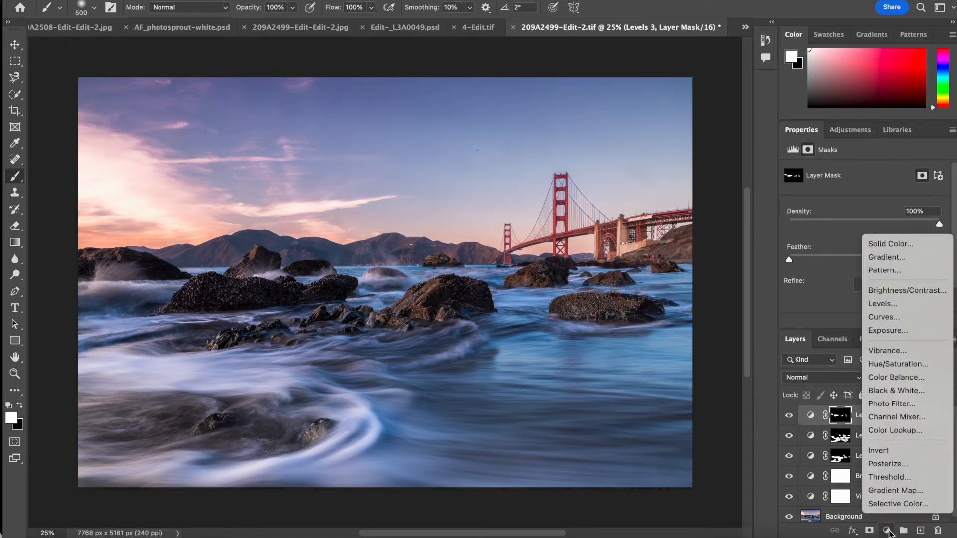
left_click(900, 305)
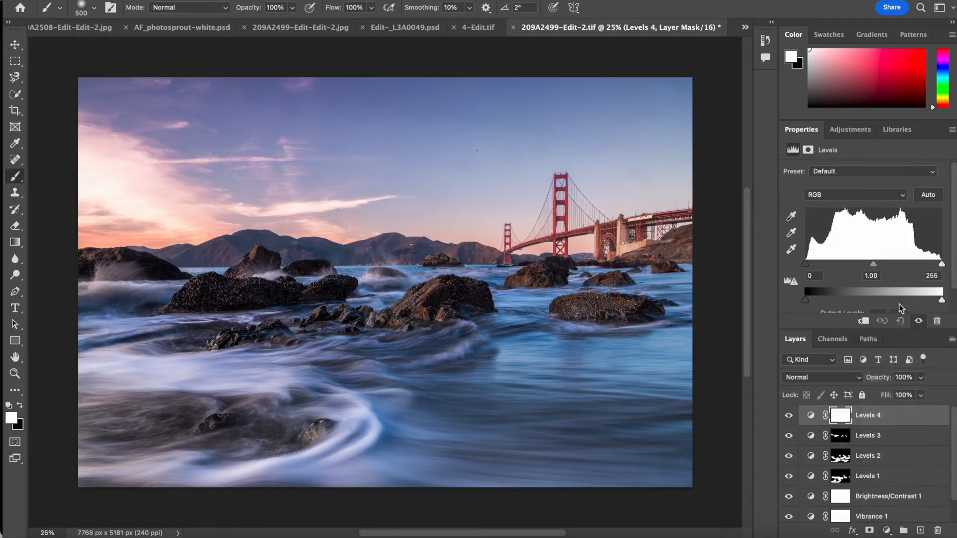
left_click_drag(875, 266, 878, 266)
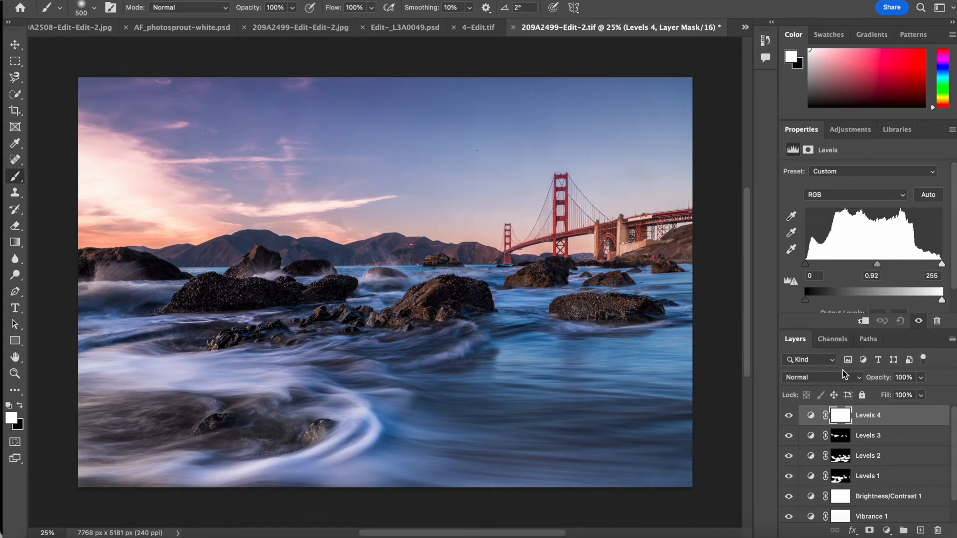
key("ctrl+i")
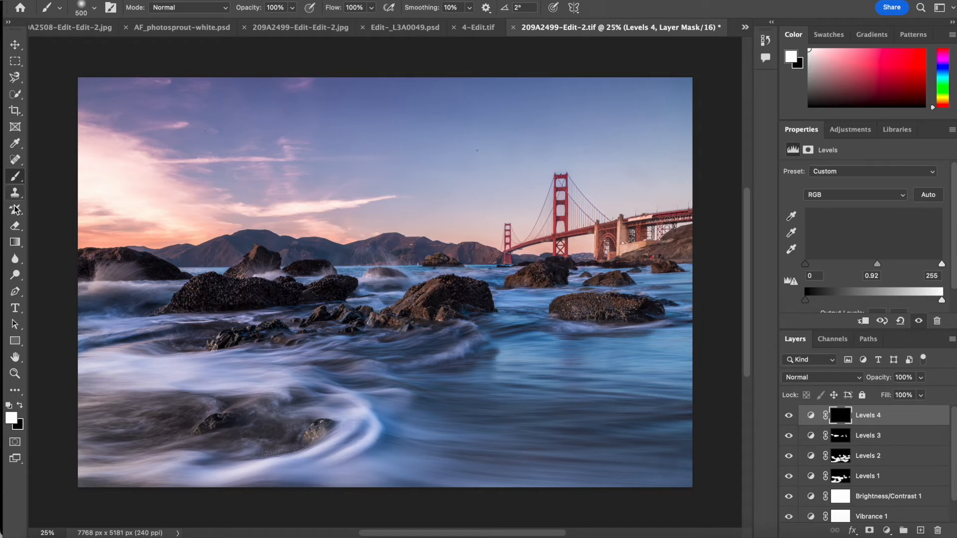
Paint white on the Levels 4 mask over the distant hills and set the layer's midtones to 0.71.
mouse_move(213, 254)
left_mouse_down()
mouse_move(277, 245)
mouse_move(489, 259)
left_mouse_up()
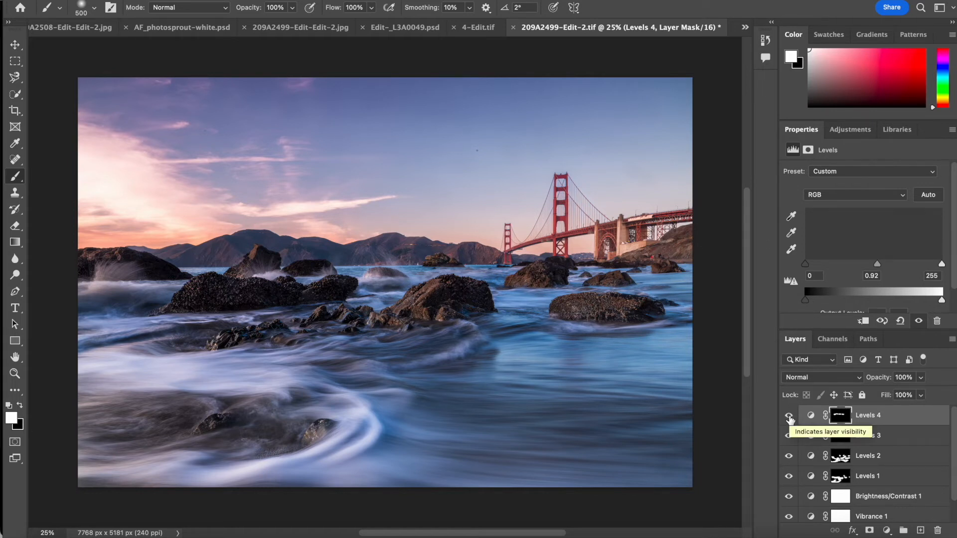
left_click(790, 417)
left_click(790, 417)
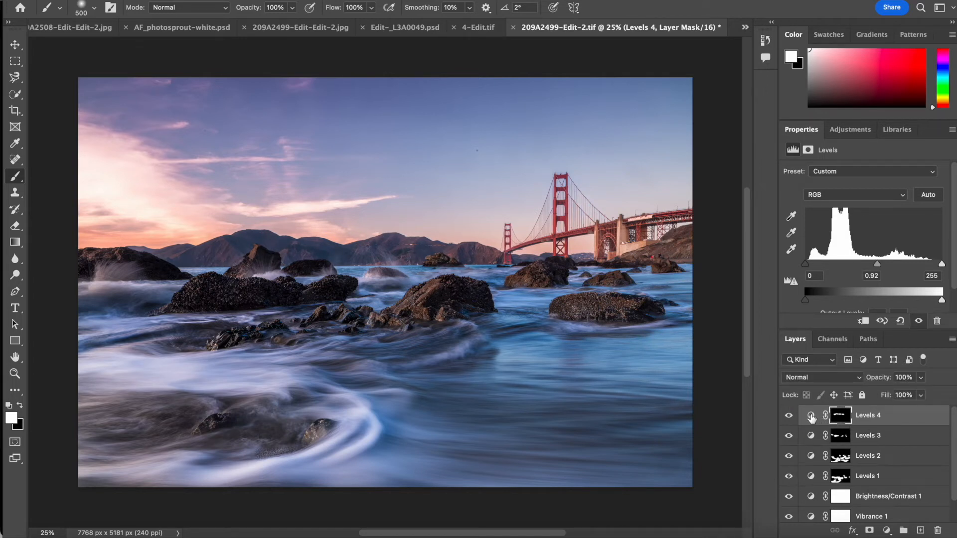
left_click(811, 416)
mouse_move(878, 265)
left_mouse_down()
mouse_move(892, 265)
mouse_move(882, 266)
left_mouse_up()
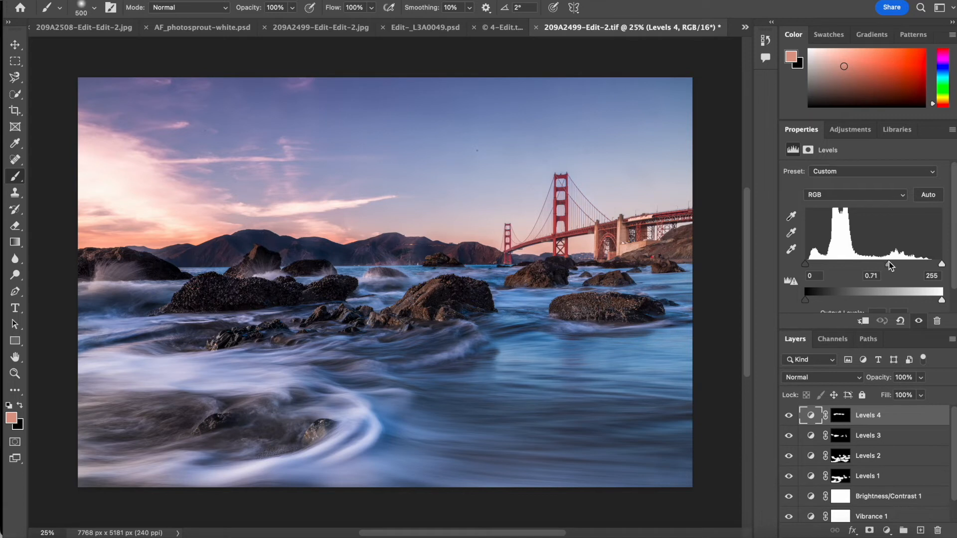
Set the midtones of the Levels 1 adjustment layer to 0.86.
scroll(862, 480, "down", 1)
scroll(862, 483, "up", 1)
left_click(892, 462)
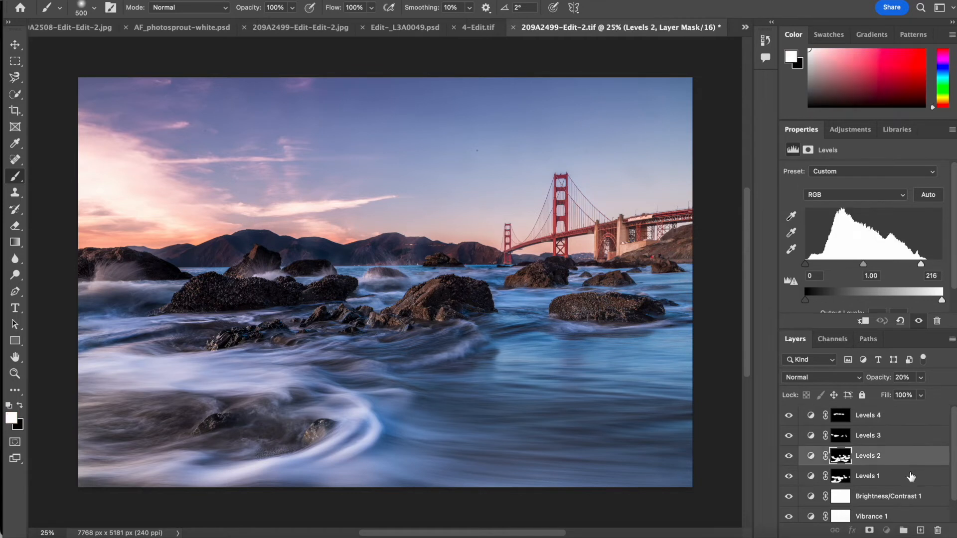
left_click(911, 477)
left_click(811, 476)
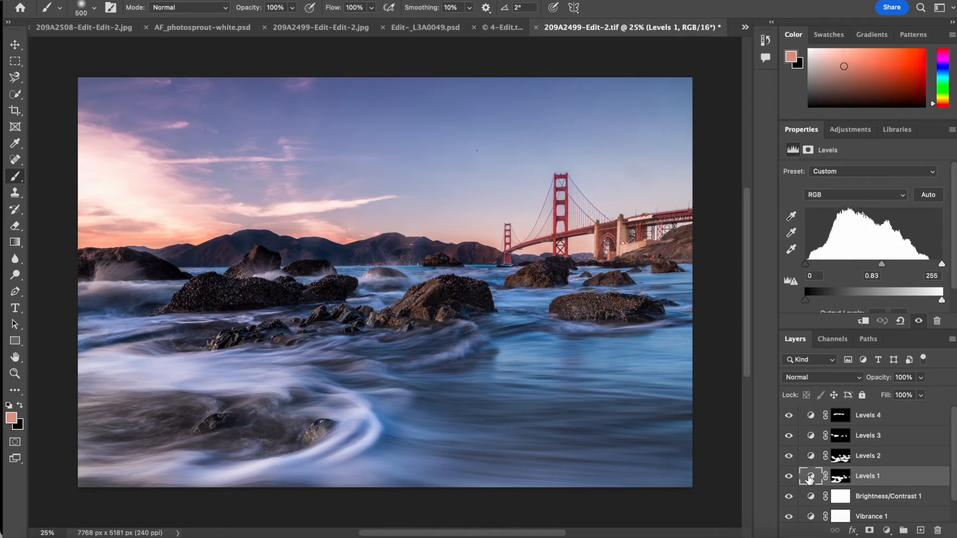
scroll(913, 274, "down", 1)
left_click_drag(882, 253, 879, 255)
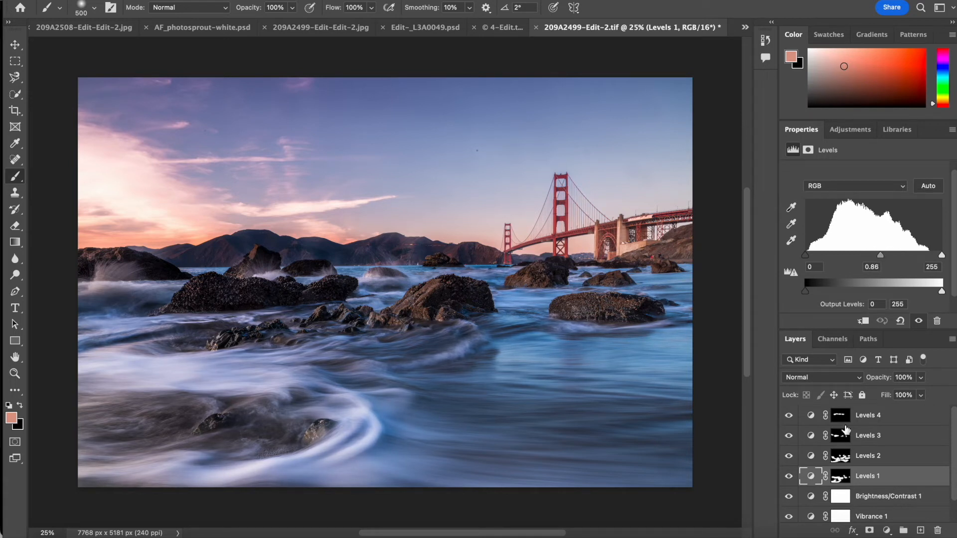
Inspect the adjustment settings of the Levels 3 and Levels 2 layers.
scroll(841, 463, "down", 1)
scroll(841, 469, "up", 1)
left_click(841, 440)
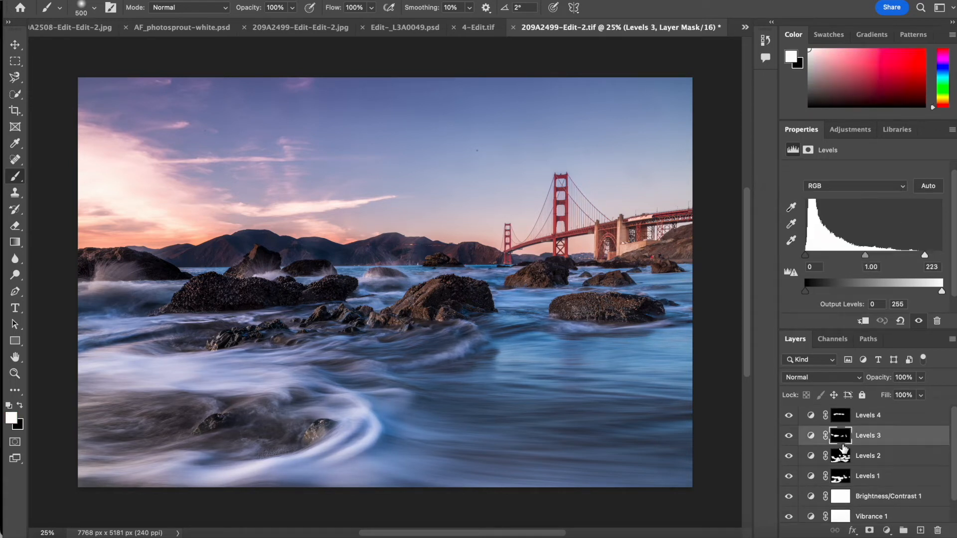
left_click(812, 438)
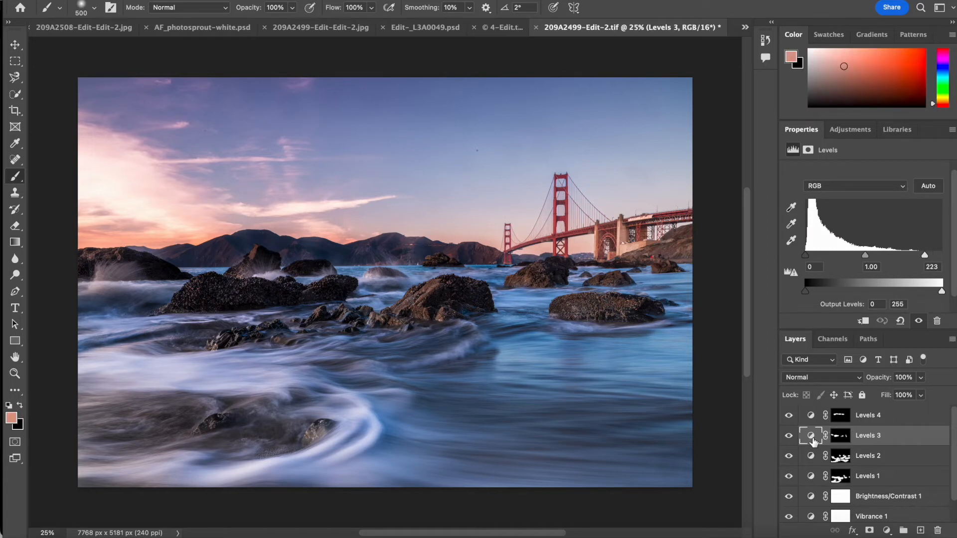
scroll(860, 481, "down", 1)
scroll(860, 482, "up", 1)
left_click(890, 465)
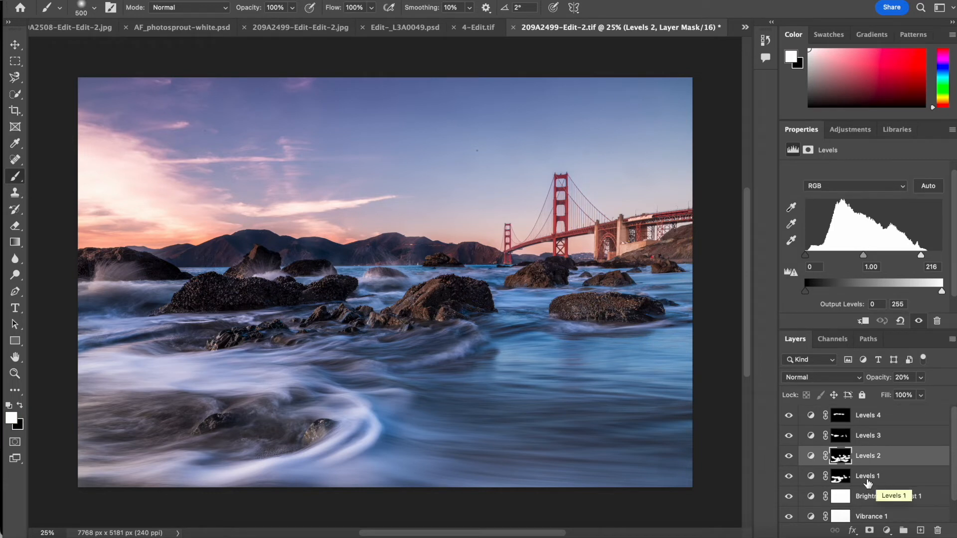
Rename the Levels 1 layer "water right next to the rocks".
left_click(857, 482)
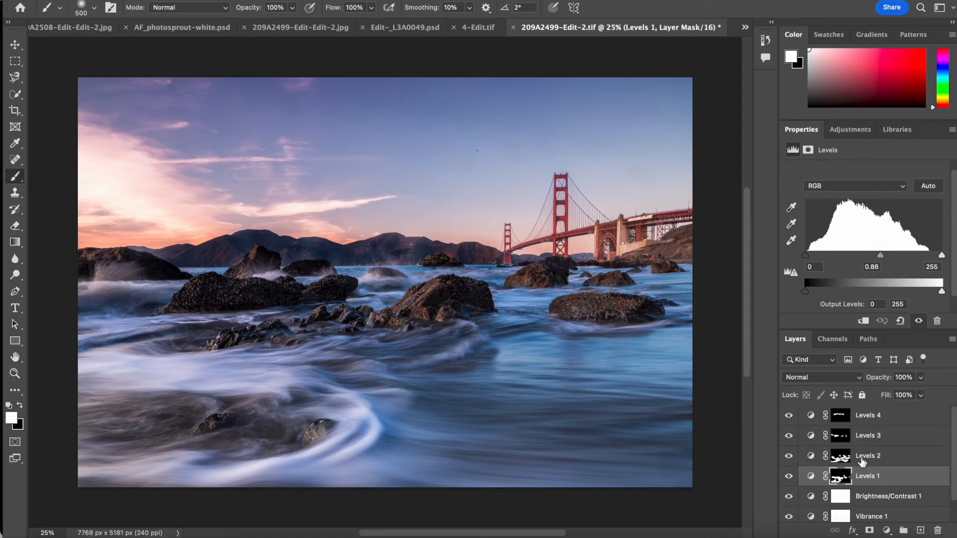
double_click(872, 481)
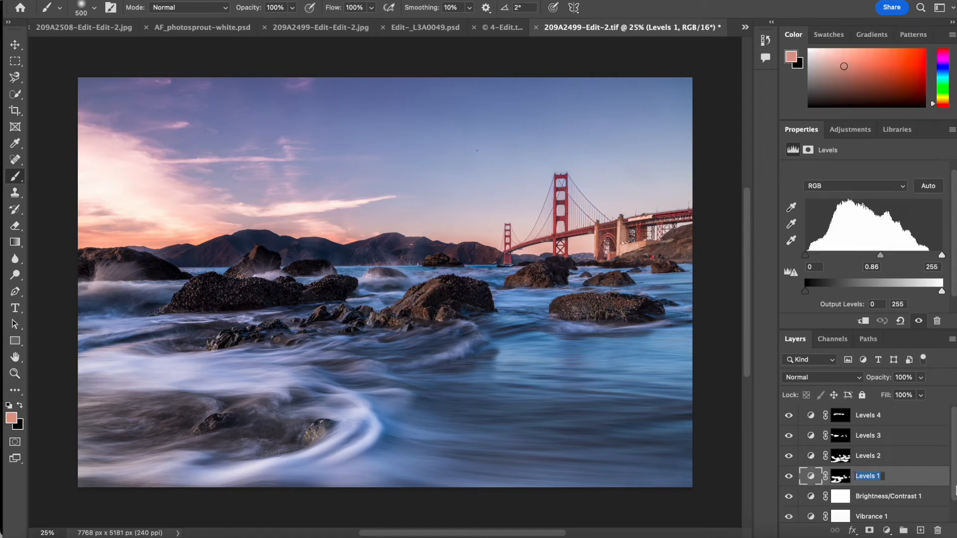
type("water right next to the rocks")
key("Return")
Toggle the Levels 2 layer's visibility to check its effect and rename the layer "water streaks".
left_click(898, 461)
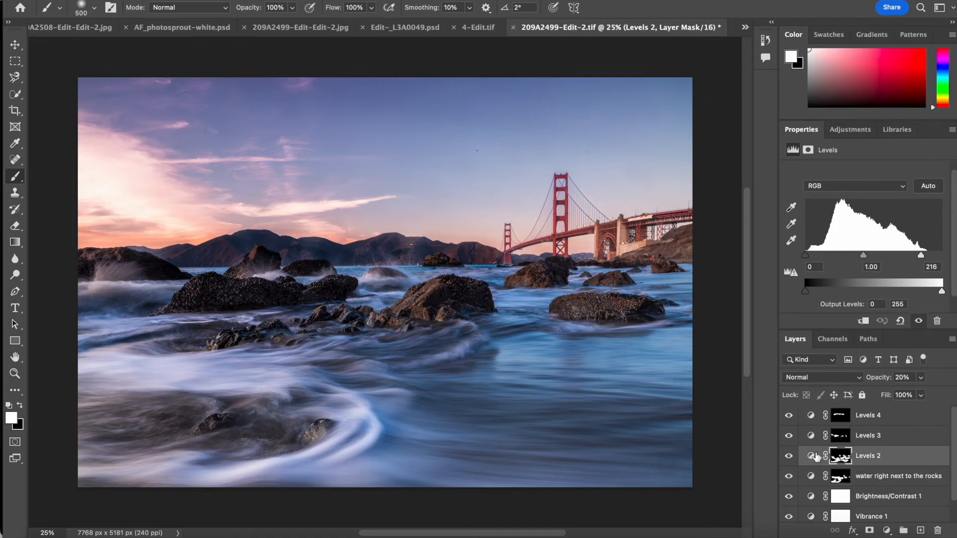
left_click(789, 457)
left_click(788, 457)
left_click(788, 456)
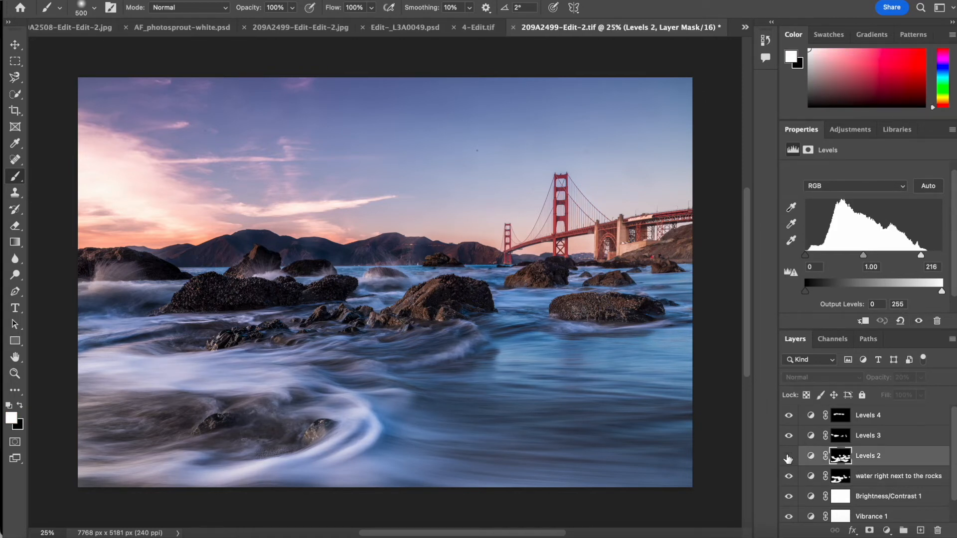
left_click(789, 457)
double_click(878, 458)
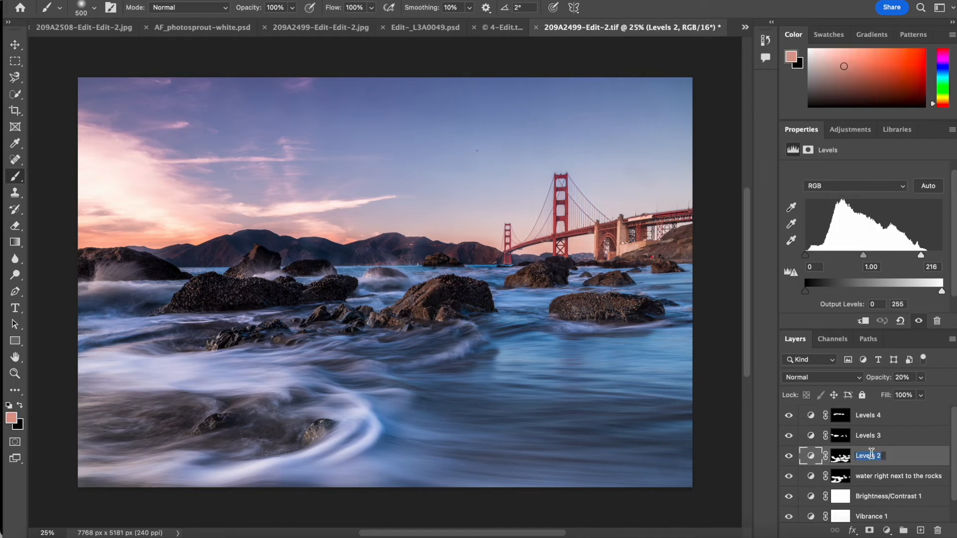
type("water streaks")
key("Return")
Toggle the Levels 3 layer's visibility to check its effect and rename the layer "rocks".
left_click(859, 438)
left_click(789, 436)
left_click(789, 436)
double_click(868, 436)
type("rocks")
key("Return")
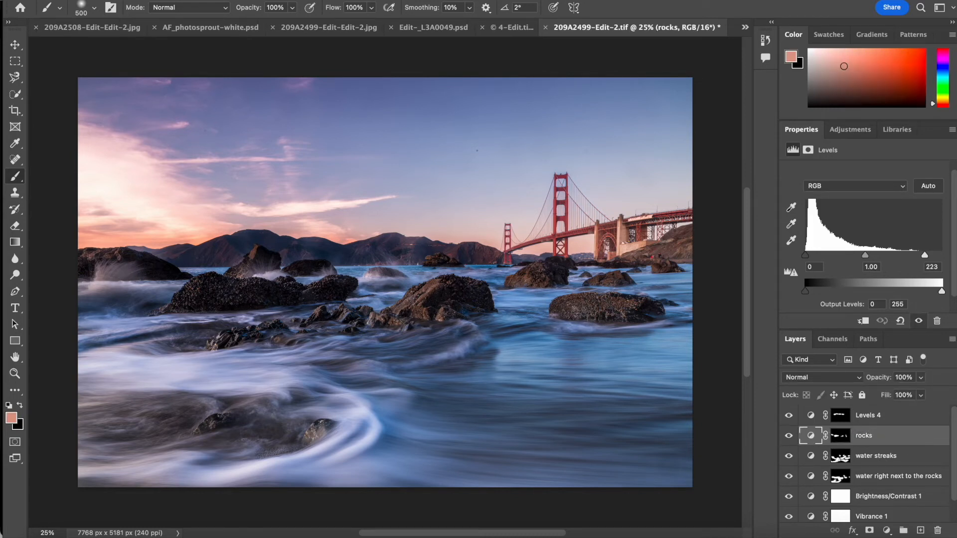
Rename the Levels 4 layer "mountain".
left_click(869, 418)
double_click(870, 418)
type("mountain")
key("Return")
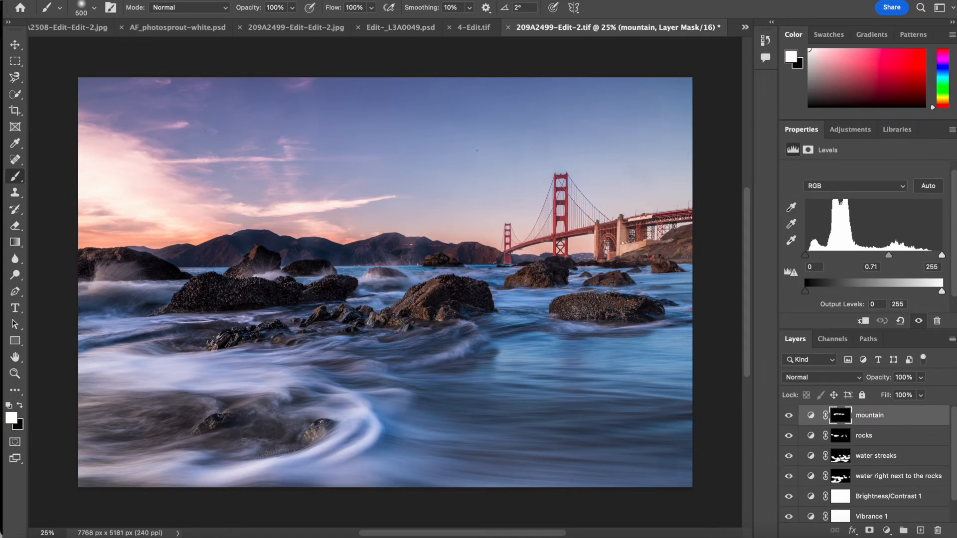
Add a Color Lookup adjustment layer above the mountain layer using the Crisp_Warm.look 3D LUT.
left_click(888, 530)
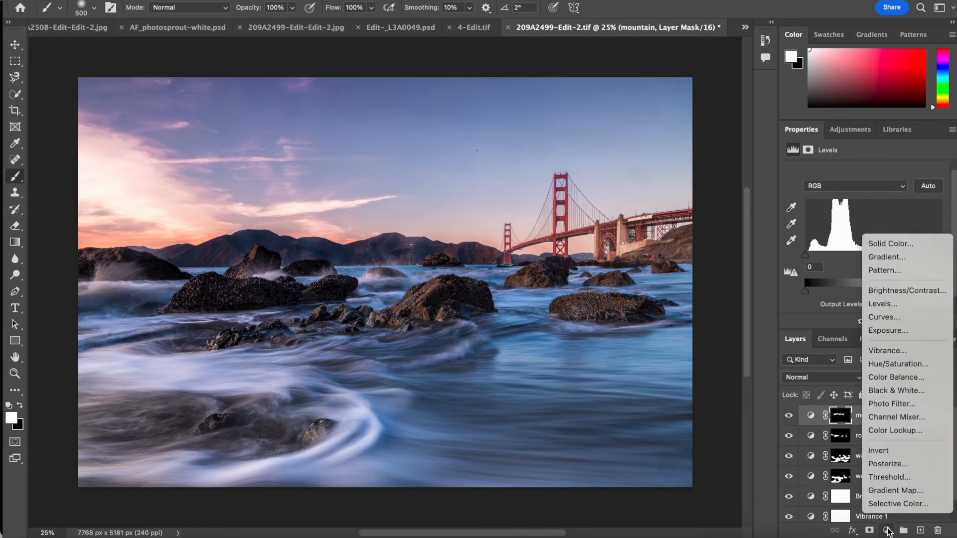
left_click(890, 431)
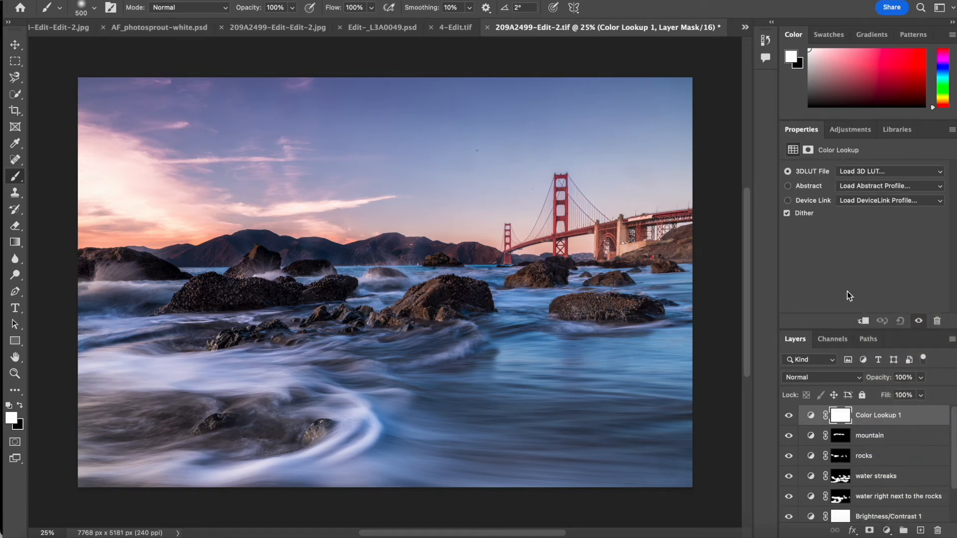
left_click(861, 172)
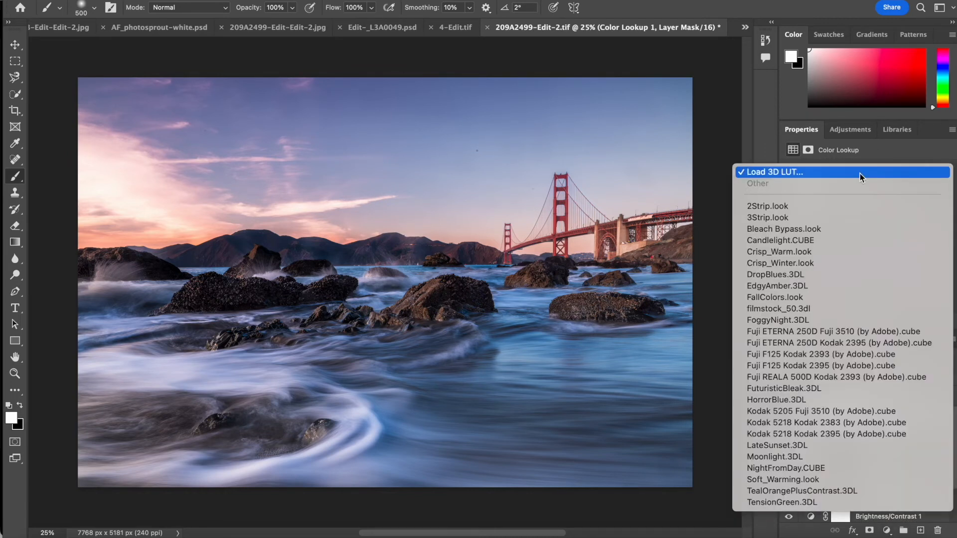
left_click(858, 253)
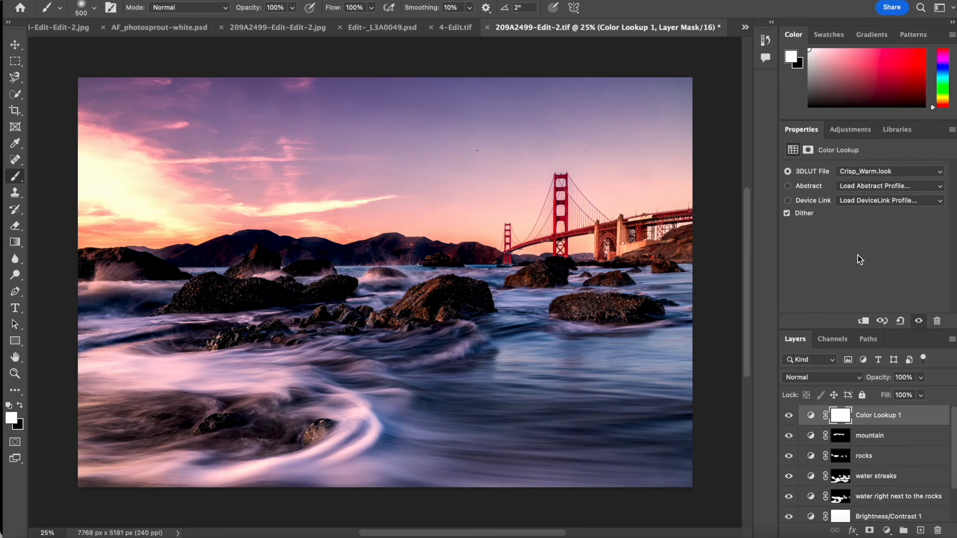
Compare the Crisp_Warm layer at 0% and 100% opacity and reduce its opacity to a subtle warm tint.
left_click(921, 379)
left_click_drag(922, 393, 854, 399)
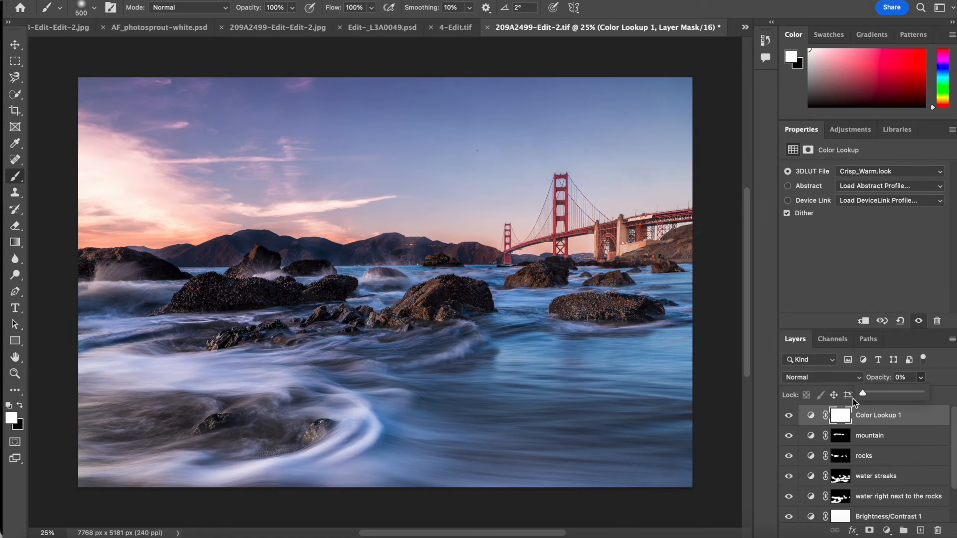
left_click_drag(866, 396, 931, 392)
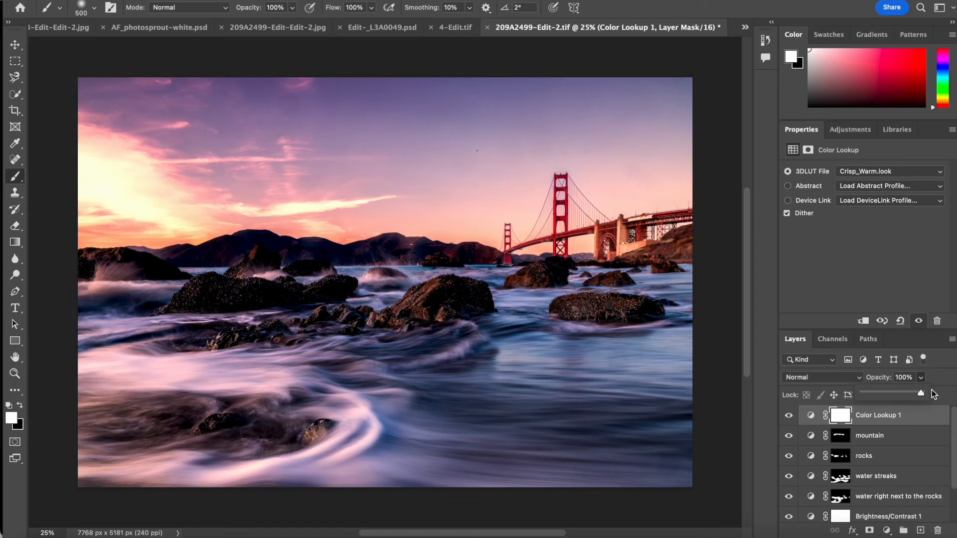
left_click_drag(906, 395, 877, 397)
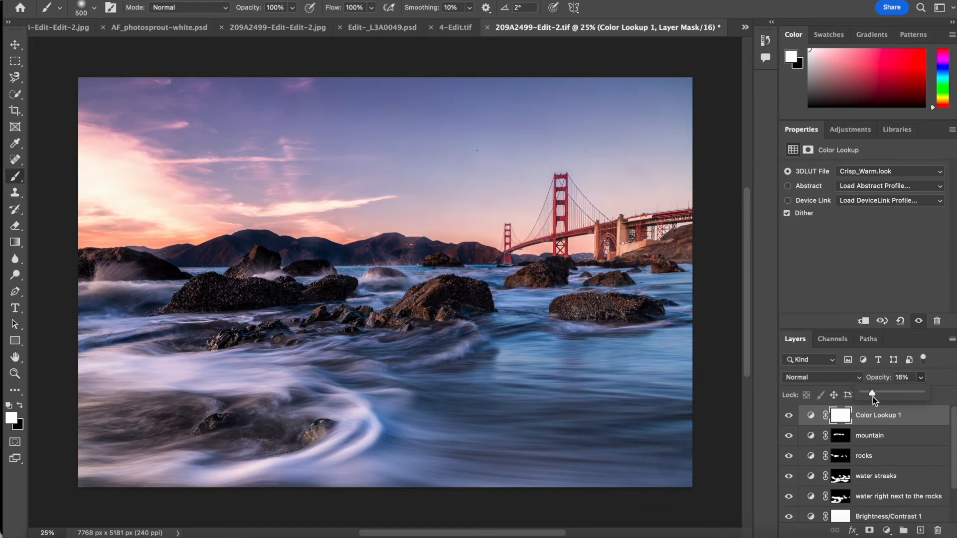
left_click_drag(872, 397, 878, 398)
Add a second Color Lookup layer with the Fuji ETERNA 250D Fuji 3510 LUT and set its opacity to 15%.
left_click(887, 531)
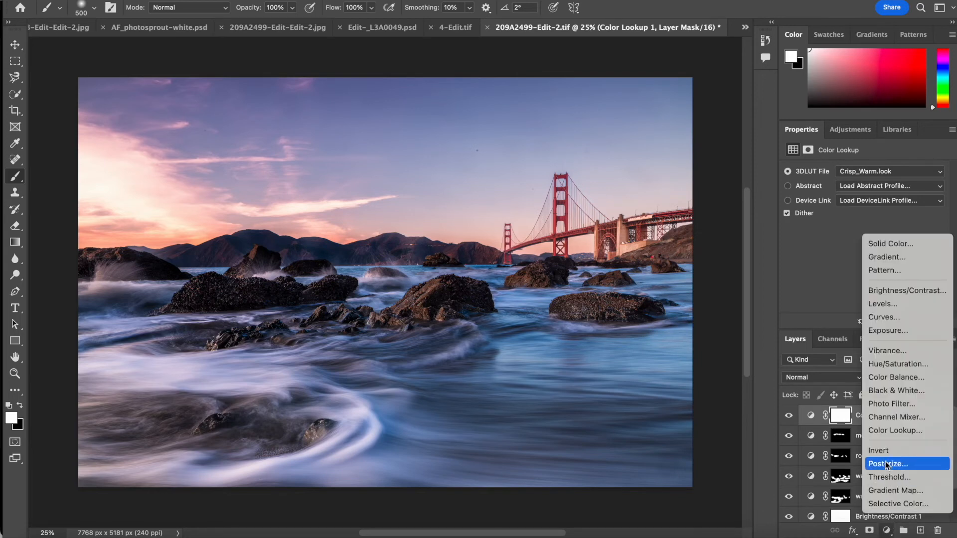
left_click(889, 431)
left_click(872, 173)
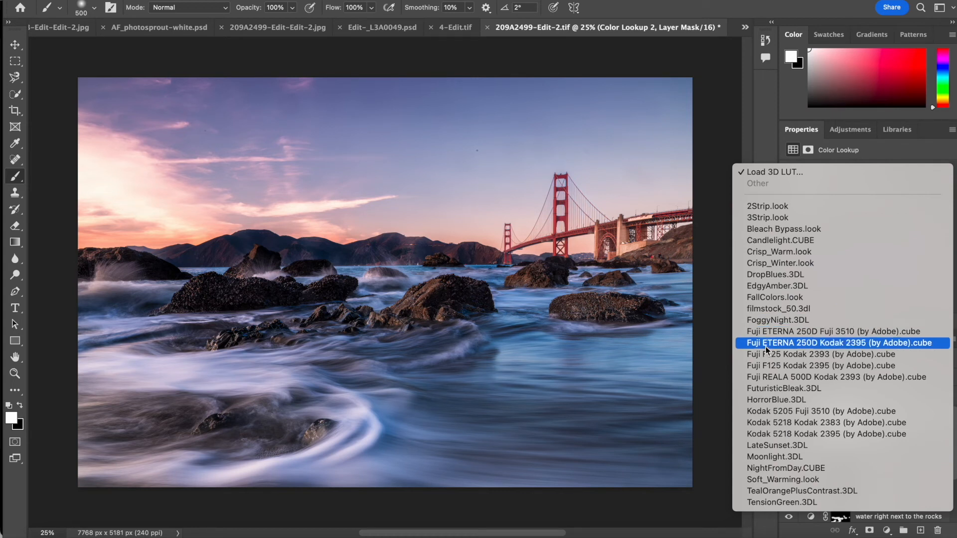
left_click(835, 328)
left_click(921, 379)
left_click_drag(884, 396, 871, 396)
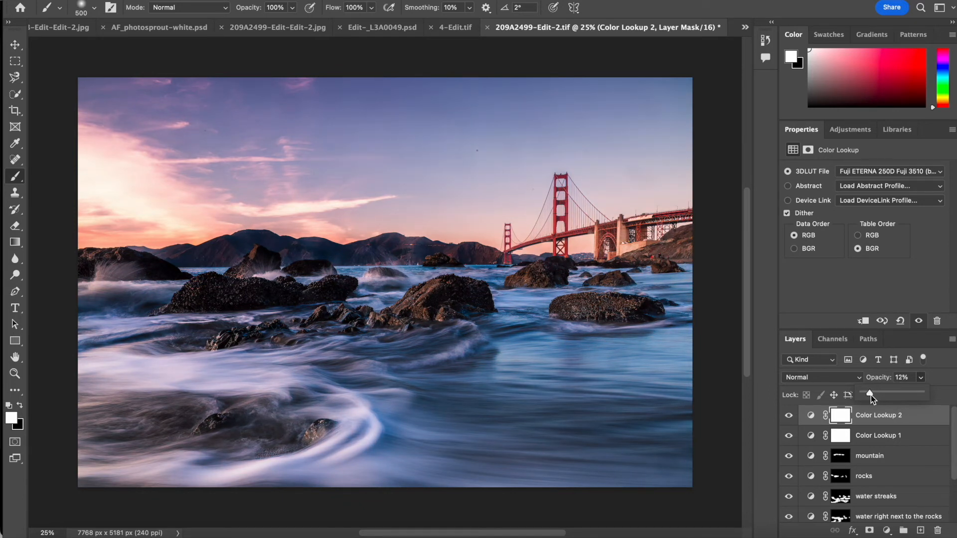
left_click_drag(870, 396, 871, 396)
left_click(912, 417)
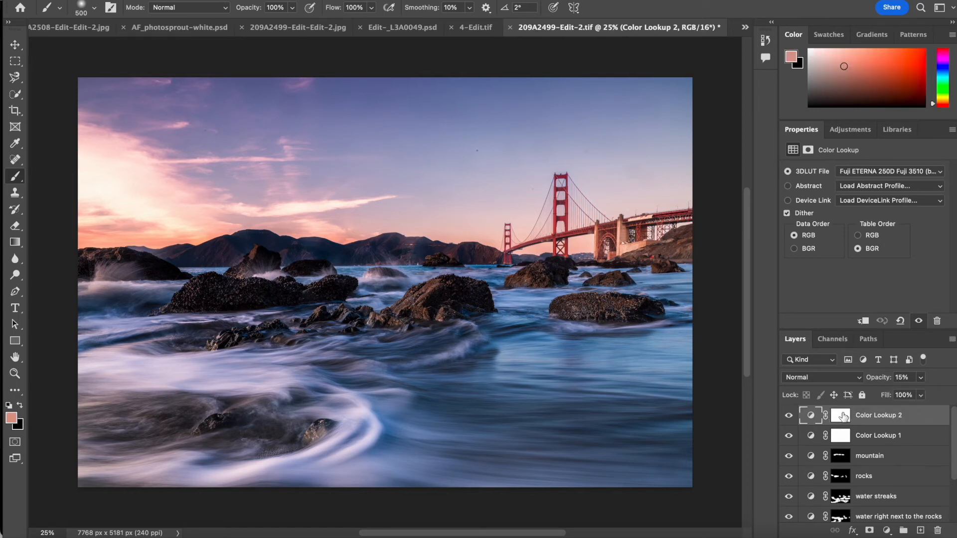
Paint black on the Color Lookup 2 mask over the rocks and nearby water, and compare the result with the layer hidden.
left_click(843, 417)
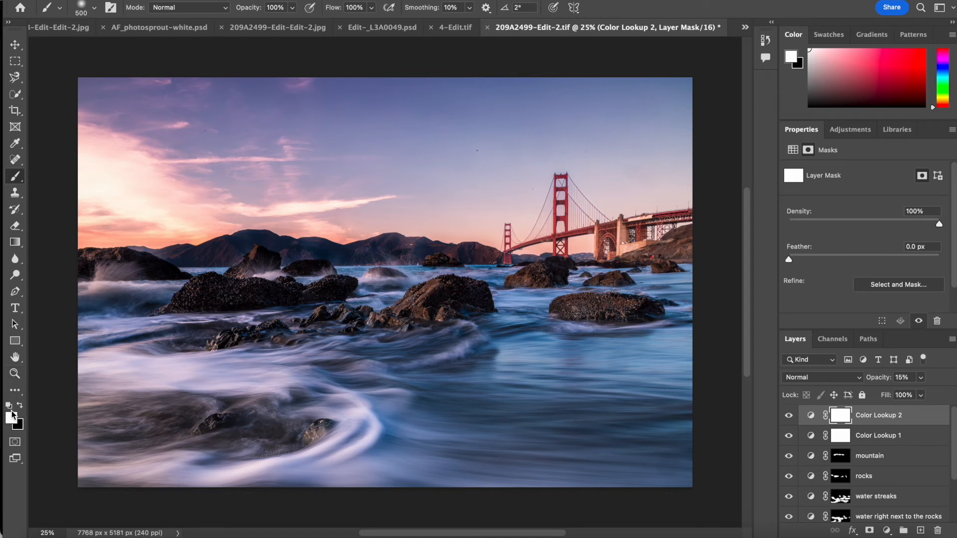
key("x")
mouse_move(81, 323)
left_mouse_down()
mouse_move(189, 343)
mouse_move(324, 340)
left_mouse_up()
left_click_drag(214, 328, 433, 264)
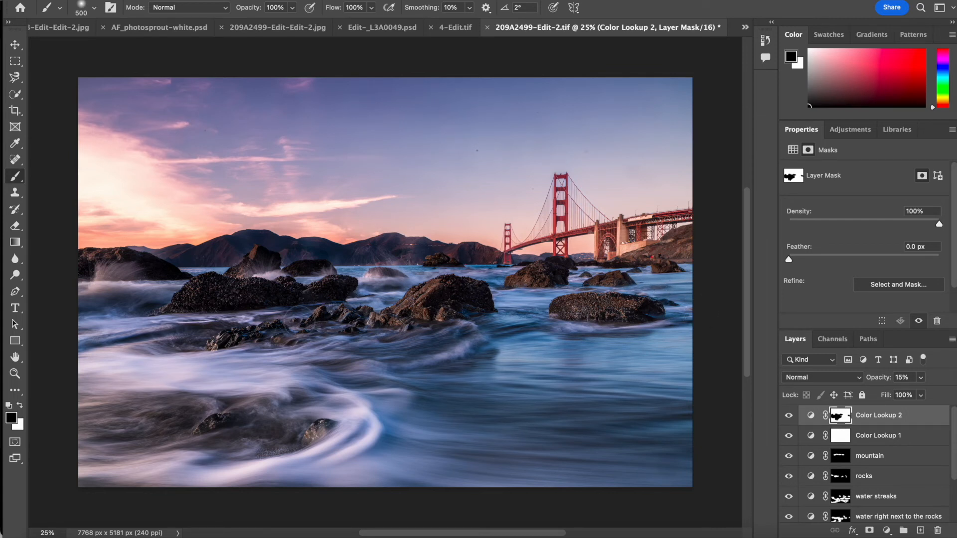
left_click(791, 419)
left_click(792, 419)
scroll(876, 448, "down", 3)
scroll(877, 449, "up", 3)
Add a third Color Lookup adjustment layer using the FallColors.look 3D LUT.
left_click(887, 530)
left_click(882, 430)
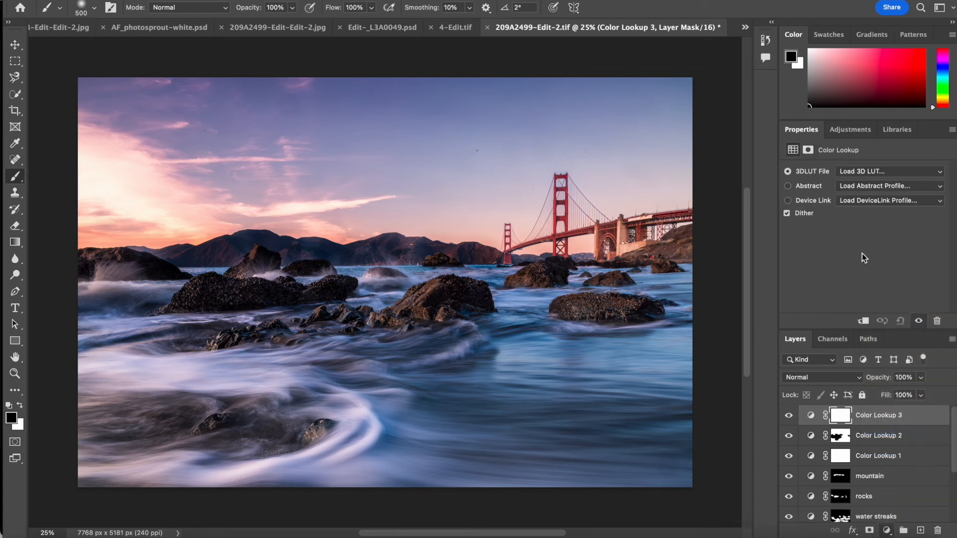
left_click(863, 170)
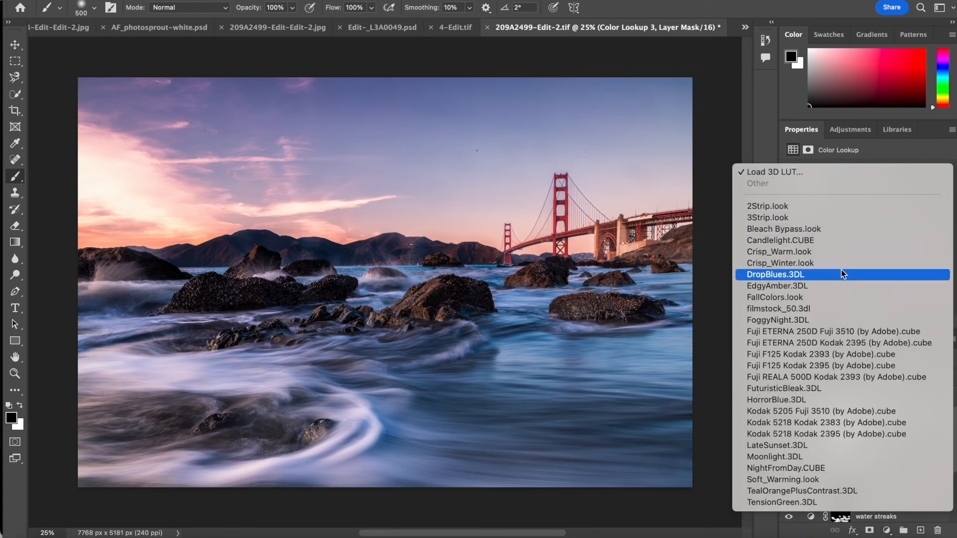
left_click(833, 297)
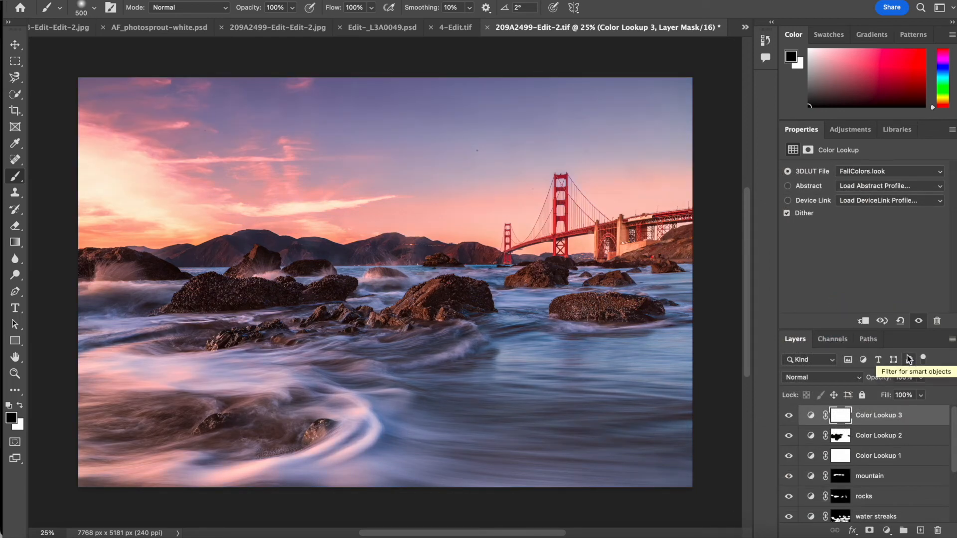
Set the FallColors layer's opacity to 16% and toggle its visibility to check the effect.
left_click(921, 378)
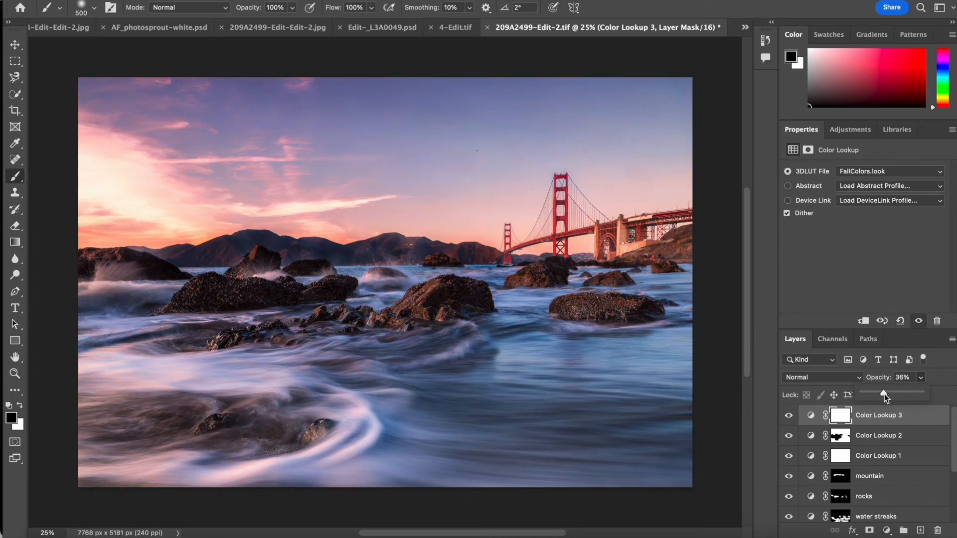
left_click_drag(933, 397, 952, 399)
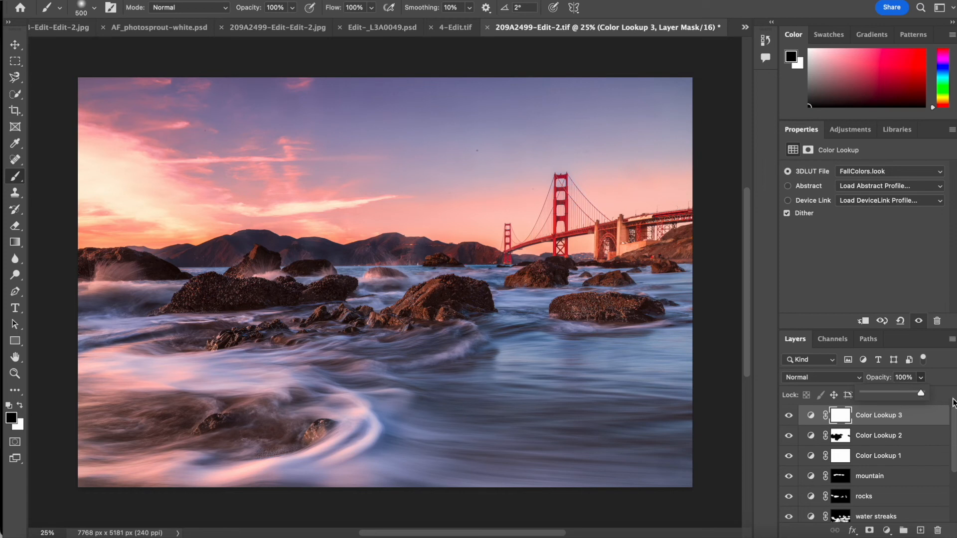
left_click_drag(917, 395, 885, 394)
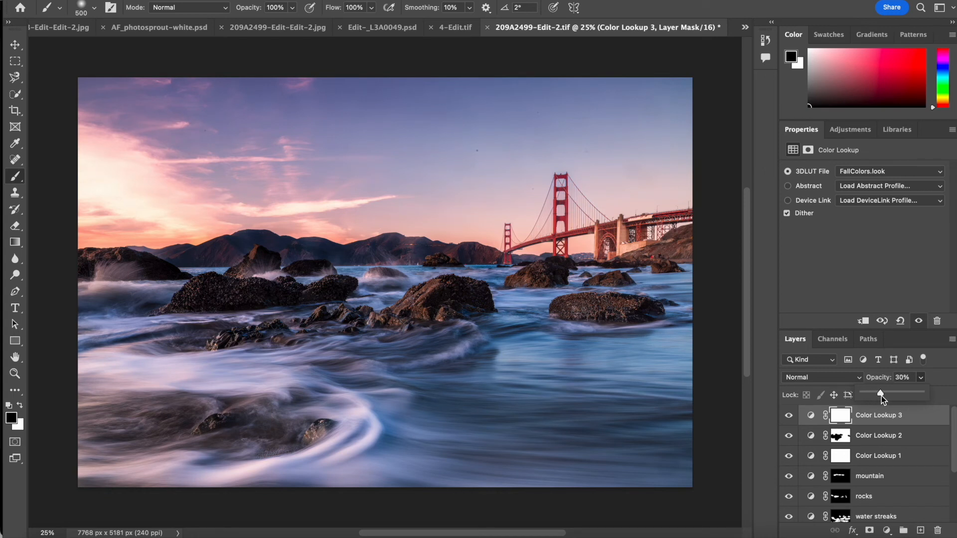
left_click_drag(871, 396, 878, 397)
left_click(788, 415)
left_click(783, 418)
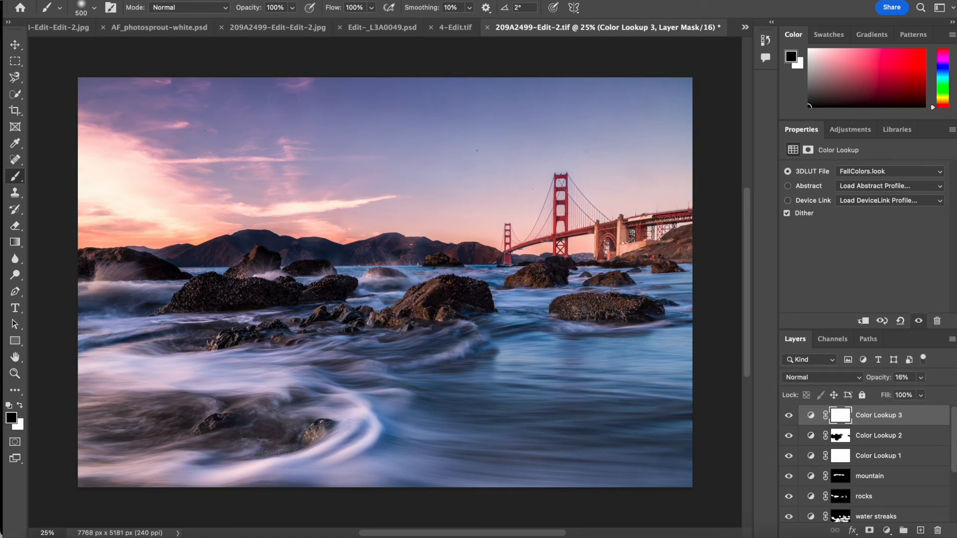
With a black brush at 5% opacity and size 2600, paint broadly over the image on the Color Lookup 3 mask.
left_click(293, 7)
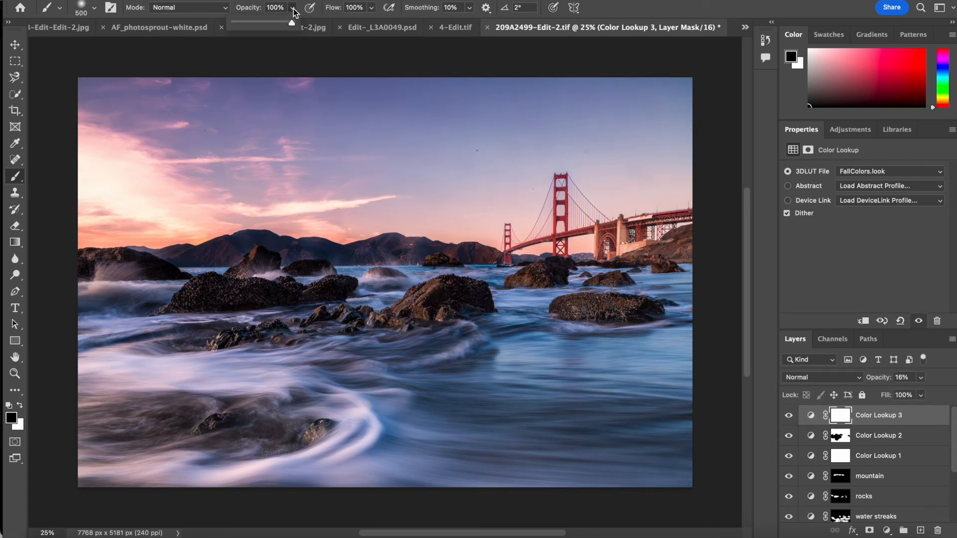
left_click_drag(242, 24, 238, 25)
key("bracketright")
key("bracketright")
key("bracketright")
key("bracketright")
key("bracketright")
key("bracketright")
key("bracketright")
key("bracketright")
key("bracketright")
key("bracketright")
key("bracketright")
key("bracketright")
key("bracketright")
key("bracketright")
key("bracketright")
key("bracketright")
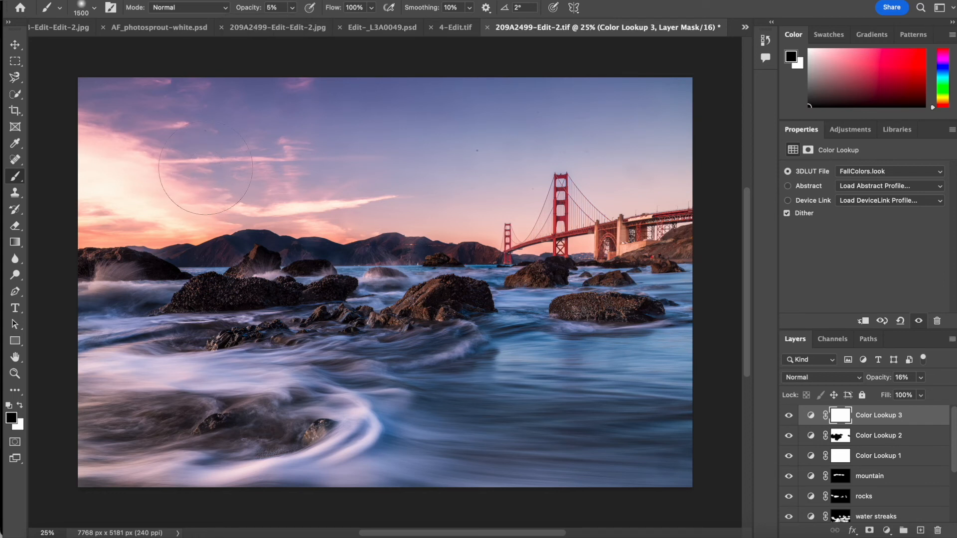
key("bracketright")
key("bracketright")
key("bracketright")
key("bracketright")
key("bracketright")
mouse_move(206, 168)
left_mouse_down()
mouse_move(247, 65)
mouse_move(116, 113)
mouse_move(339, 205)
mouse_move(286, 240)
left_mouse_up()
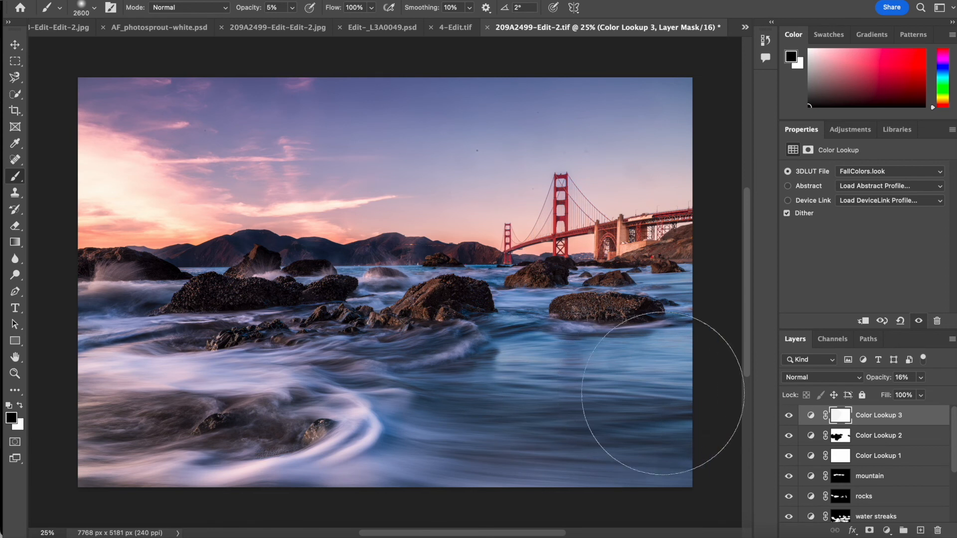
mouse_move(346, 83)
left_mouse_down()
mouse_move(160, 113)
mouse_move(128, 289)
mouse_move(134, 324)
left_mouse_up()
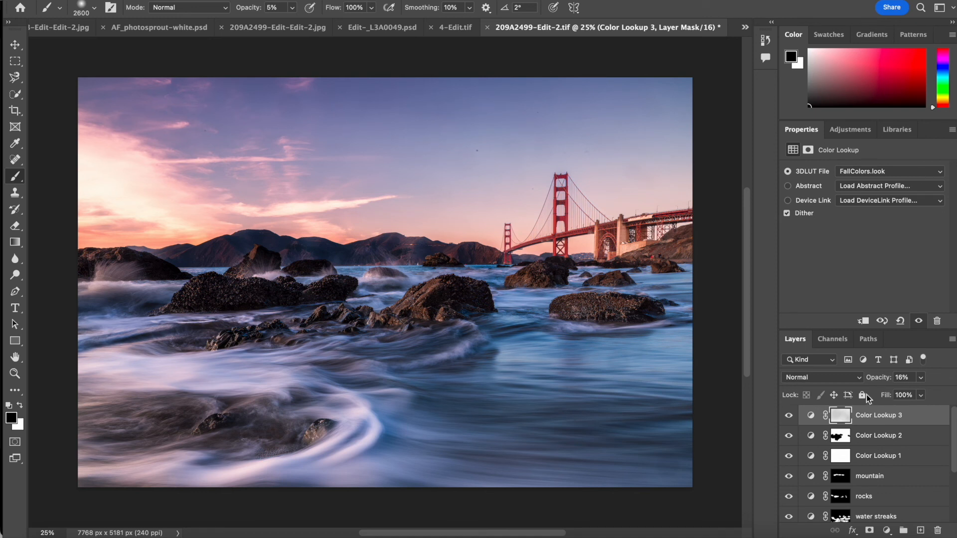
Group all adjustment layers from Color Lookup 3 down to Vibrance 1, leaving out the Background layer.
scroll(900, 422, "down", 2)
scroll(898, 449, "down", 2)
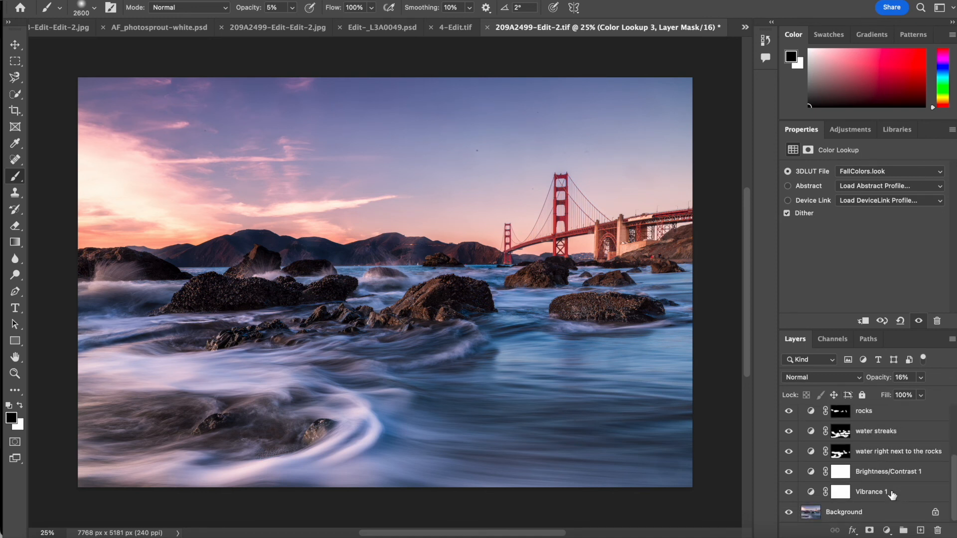
scroll(892, 494, "up", 4)
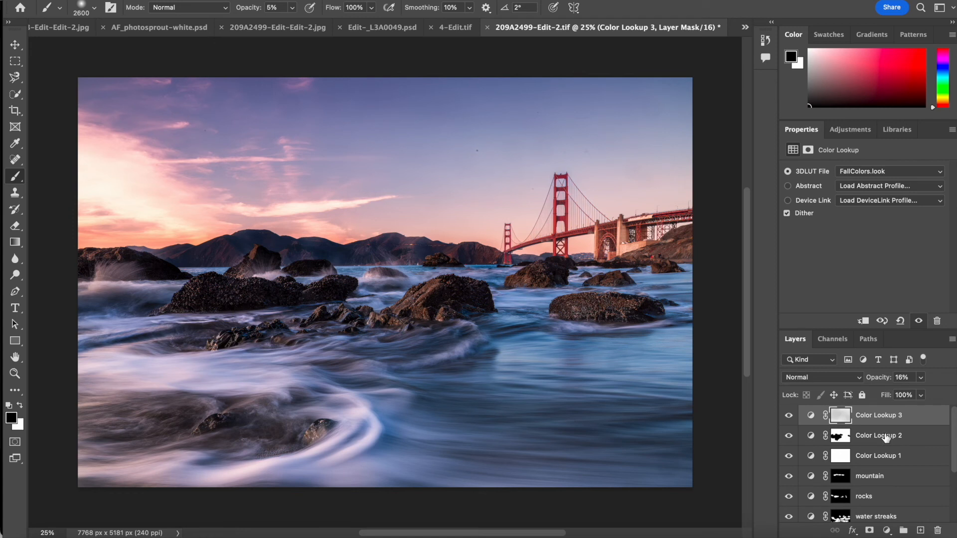
scroll(885, 436, "down", 1)
scroll(885, 431, "up", 1)
key("shift")
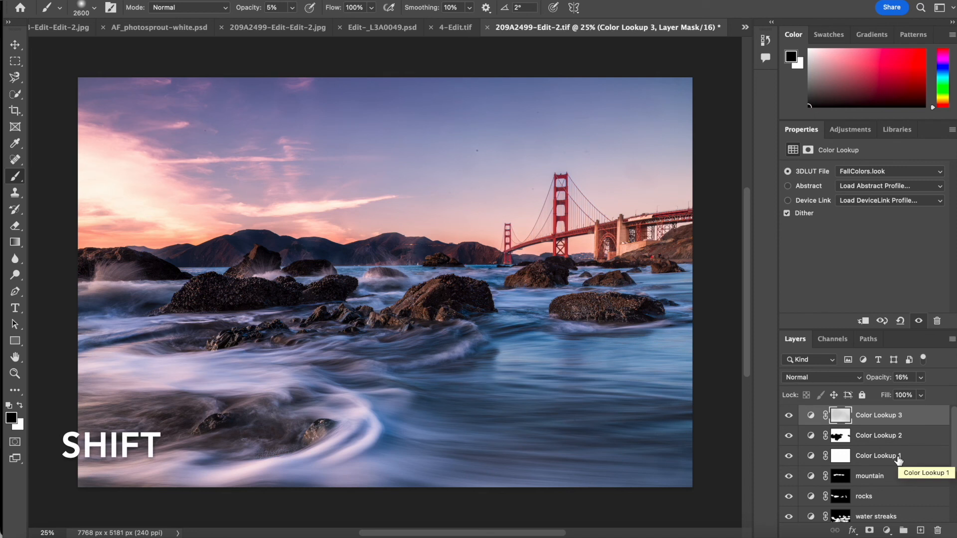
scroll(899, 460, "down", 3)
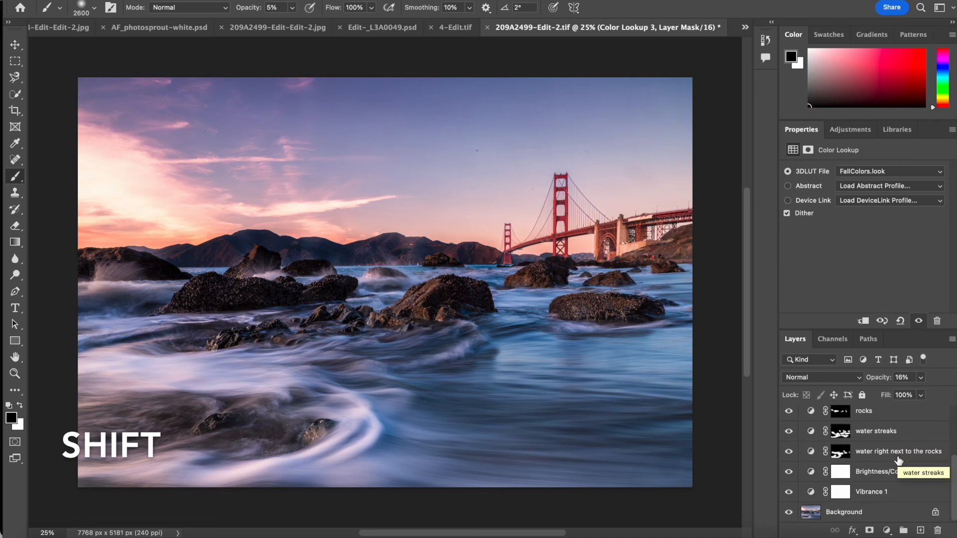
left_click(891, 501, "shift")
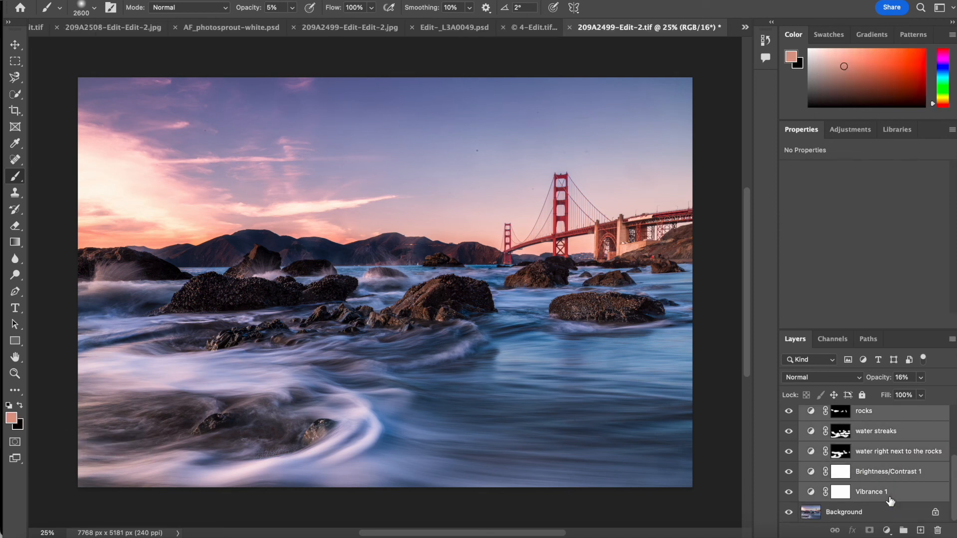
key("super+g")
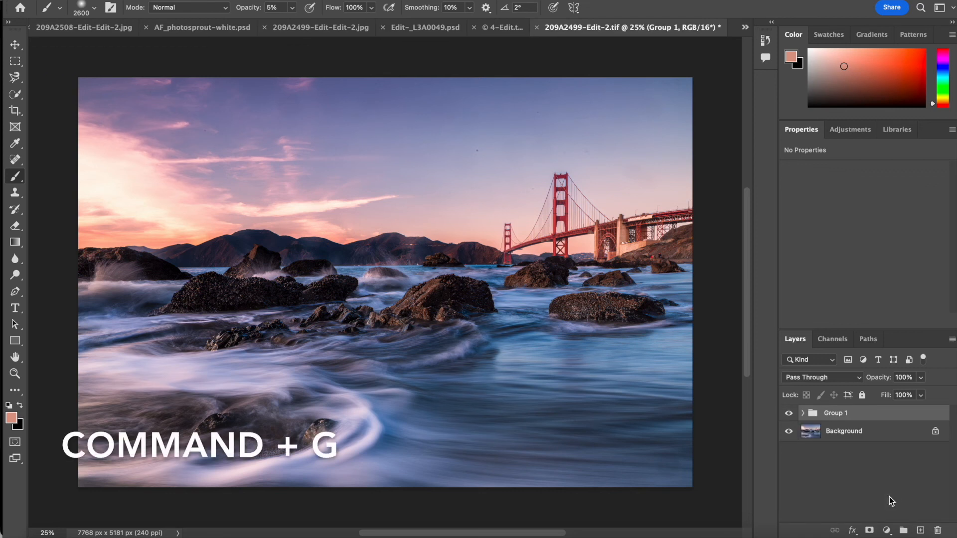
Rename the adjustment layer group as "editings in ps" and toggle its visibility to compare the image before and after.
double_click(842, 415)
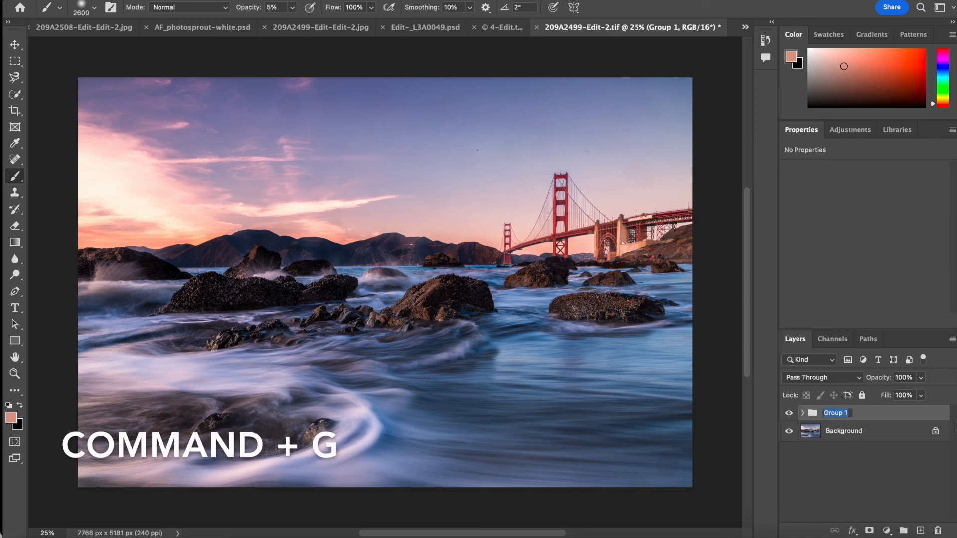
type("editings in p")
type("s")
key("Return")
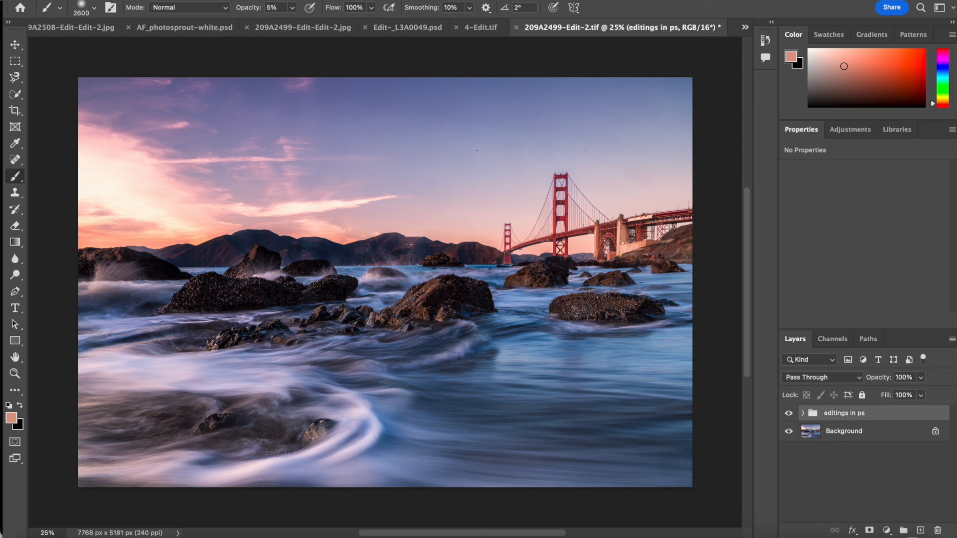
left_click(789, 415)
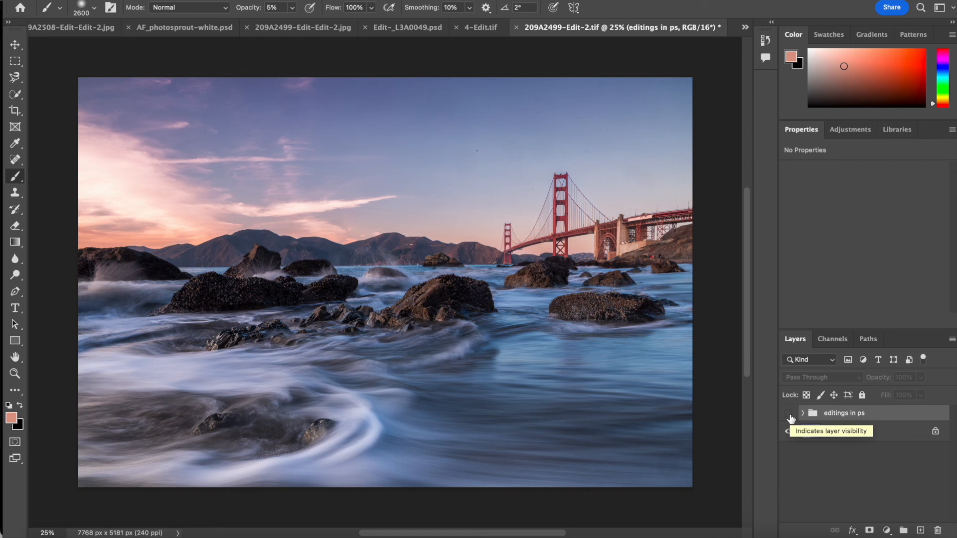
left_click(791, 416)
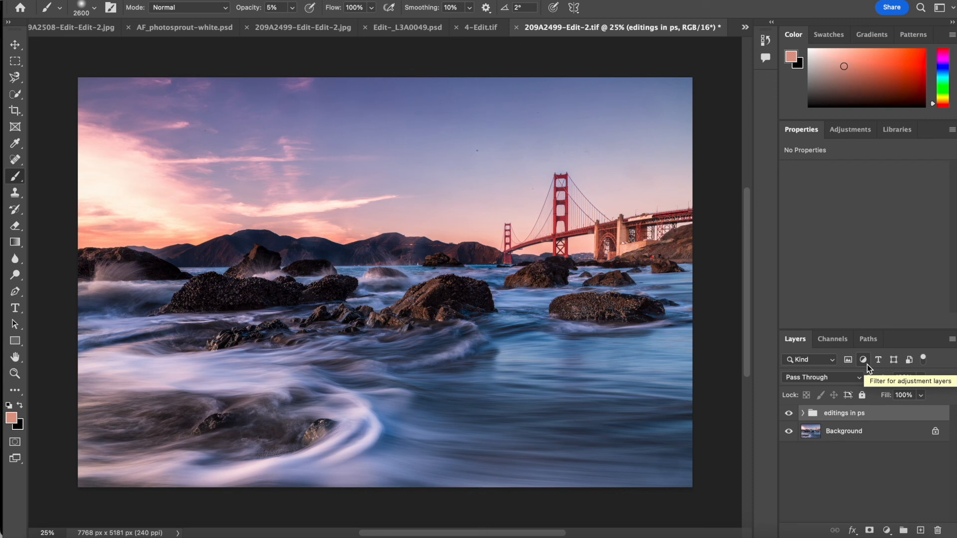
Save the edited image, switch to Lightroom Classic and inspect the bridge at 200% before returning to the fitted view.
key("super+s")
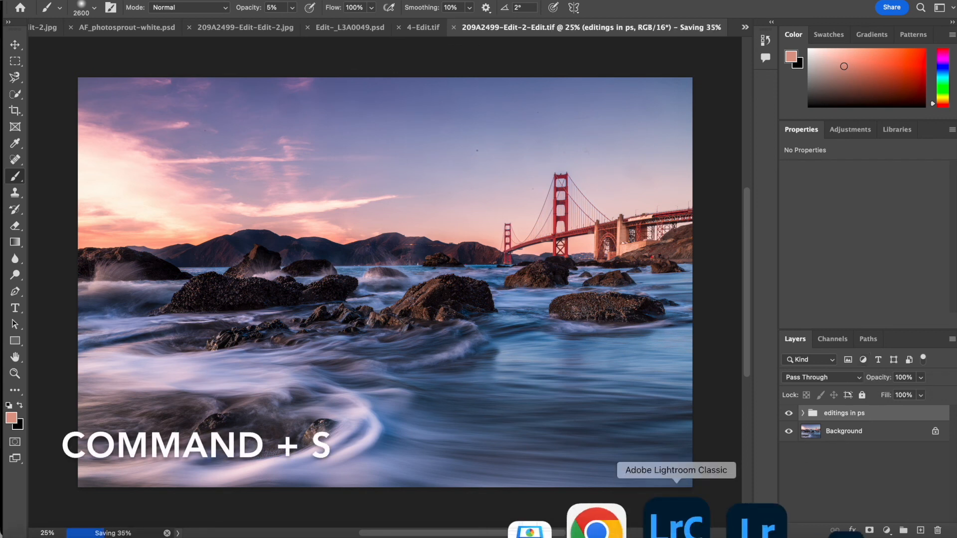
left_click(676, 521)
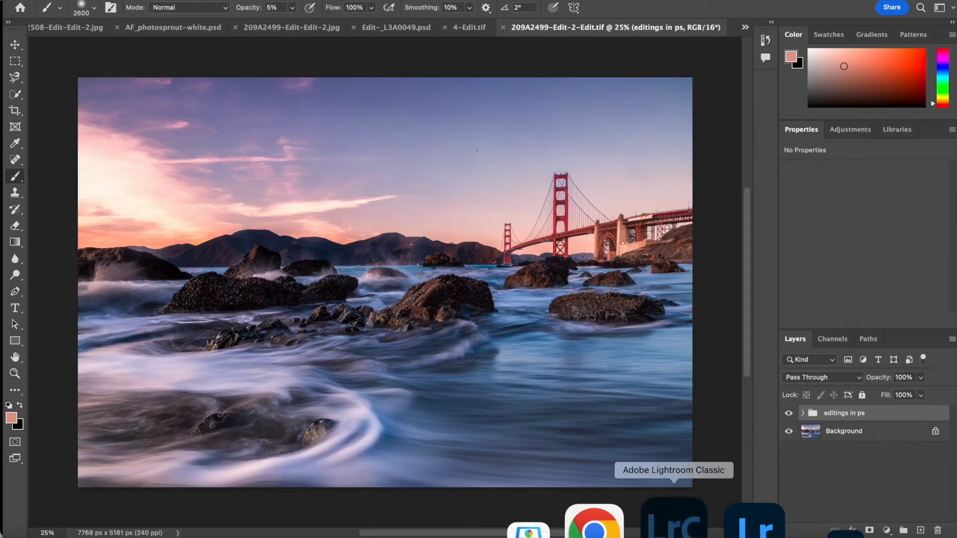
left_click(677, 521)
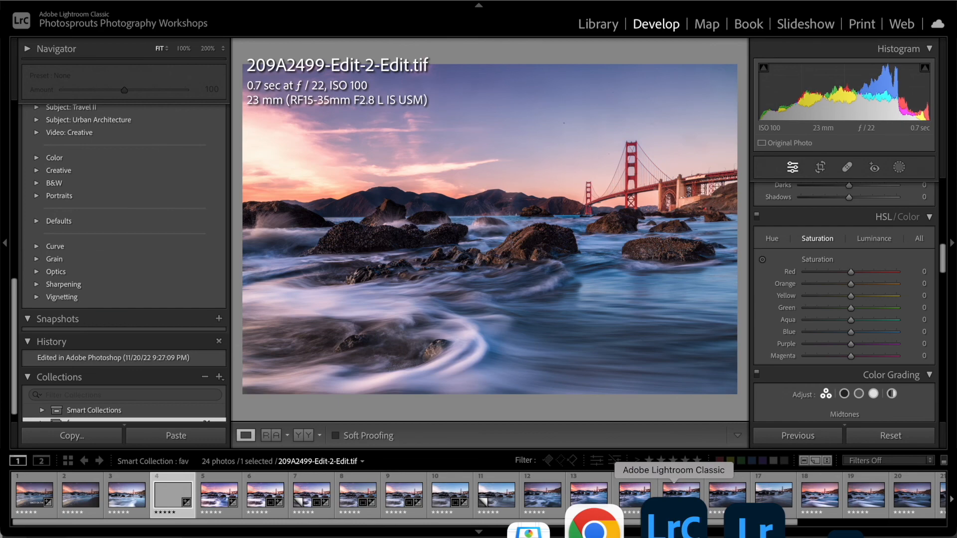
left_click(616, 202)
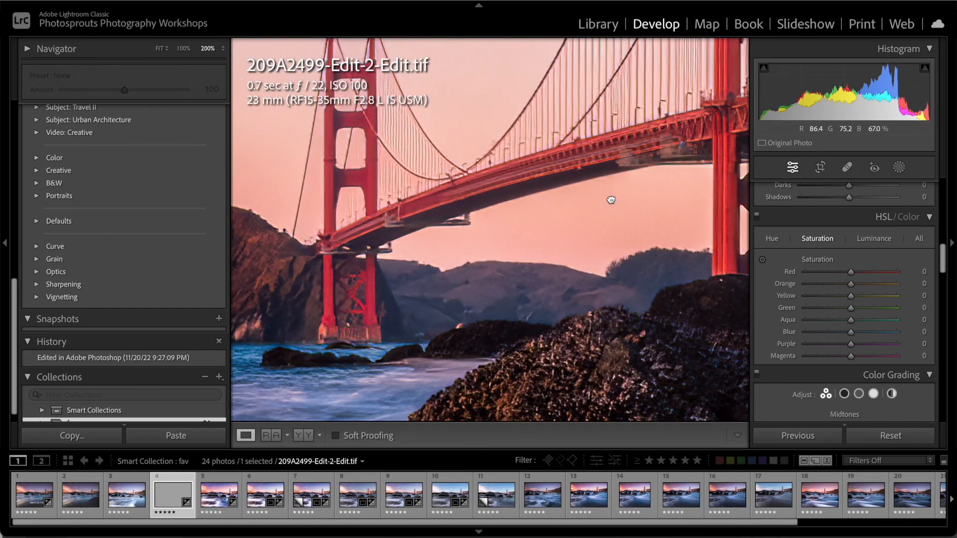
left_click(615, 200)
Set the Sharpening Amount to 27 and the Luminance noise reduction to 20.
scroll(826, 297, "down", 3)
scroll(826, 297, "down", 10)
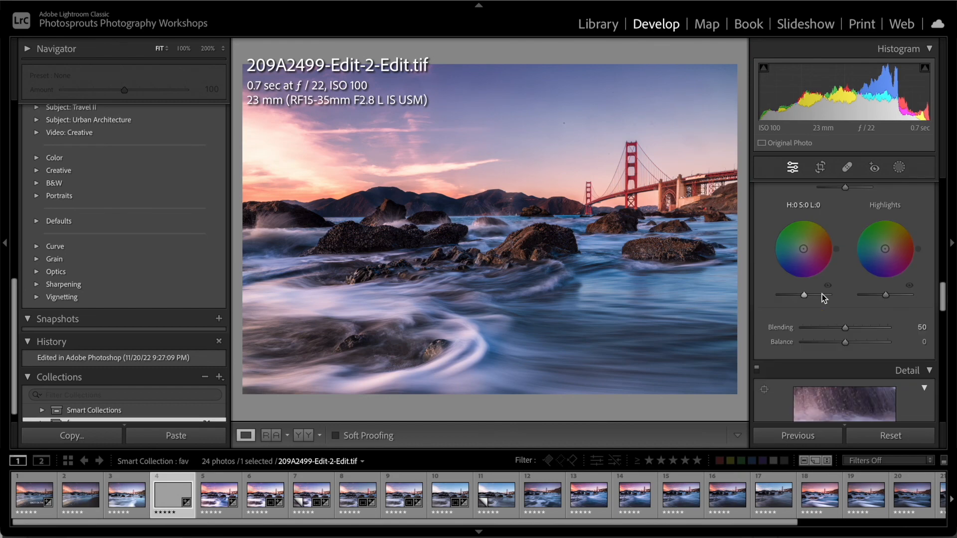
left_click(820, 295)
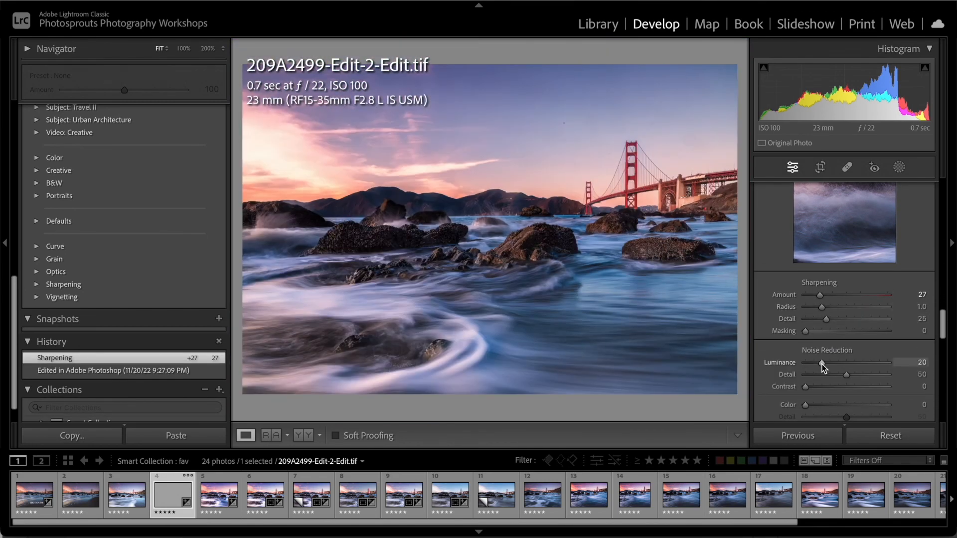
left_click(822, 364)
Adjust the basic tone with Contrast +6, Highlights -2, Shadows +8, Whites +5 and Blacks +12.
scroll(815, 233, "up", 15)
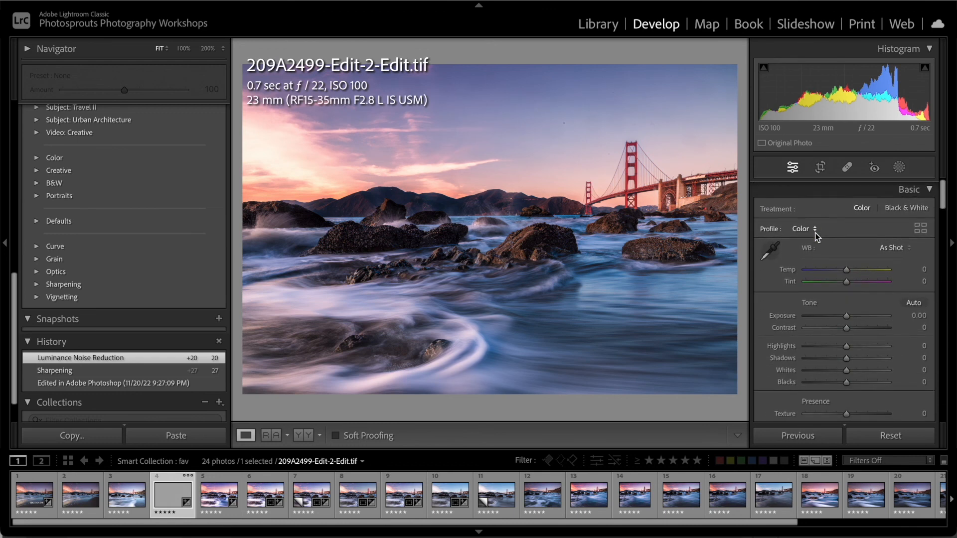
left_click_drag(848, 327, 851, 382)
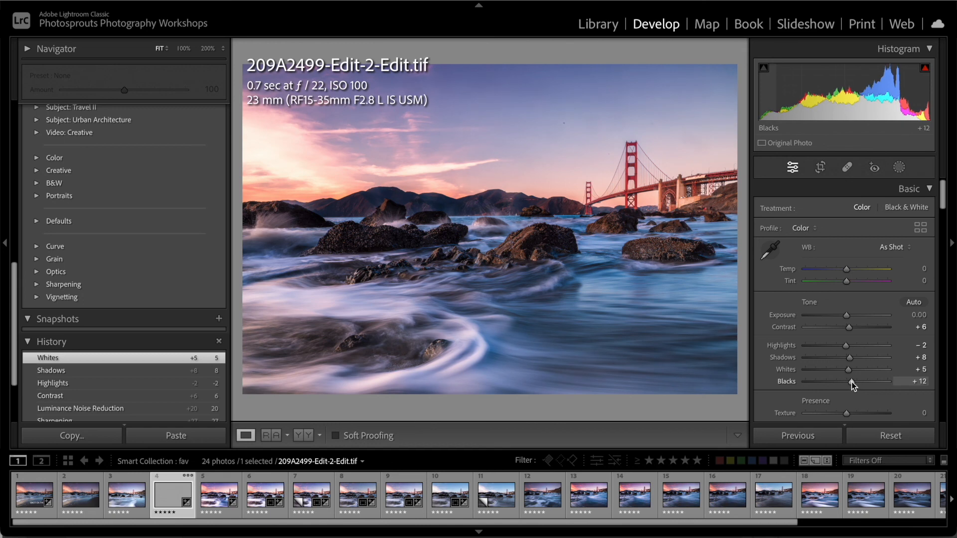
scroll(851, 381, "down", 2)
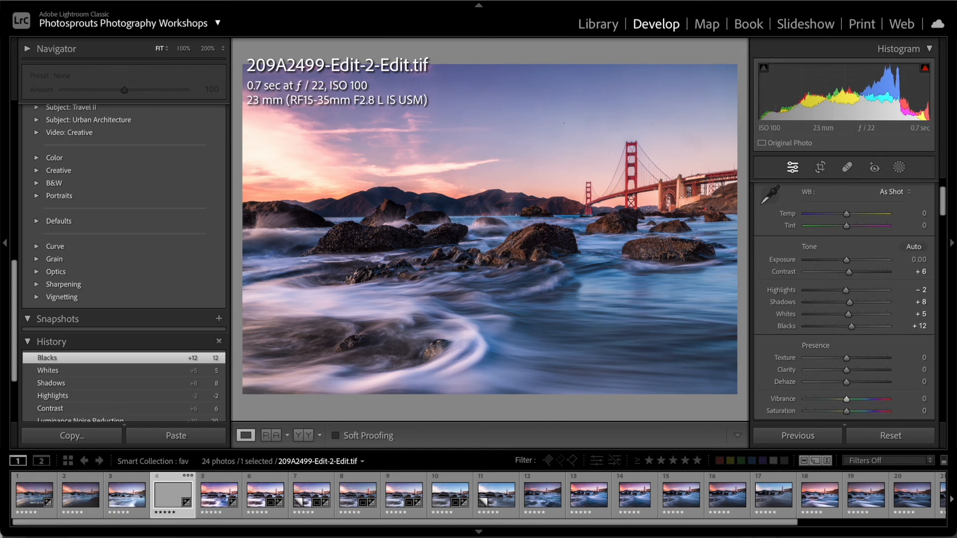
Export the photo to the "edited" folder on the hard drive as an sRGB JPEG at quality 100 and 240 pixels per inch.
left_click(122, 1)
left_click(125, 170)
left_click(672, 110)
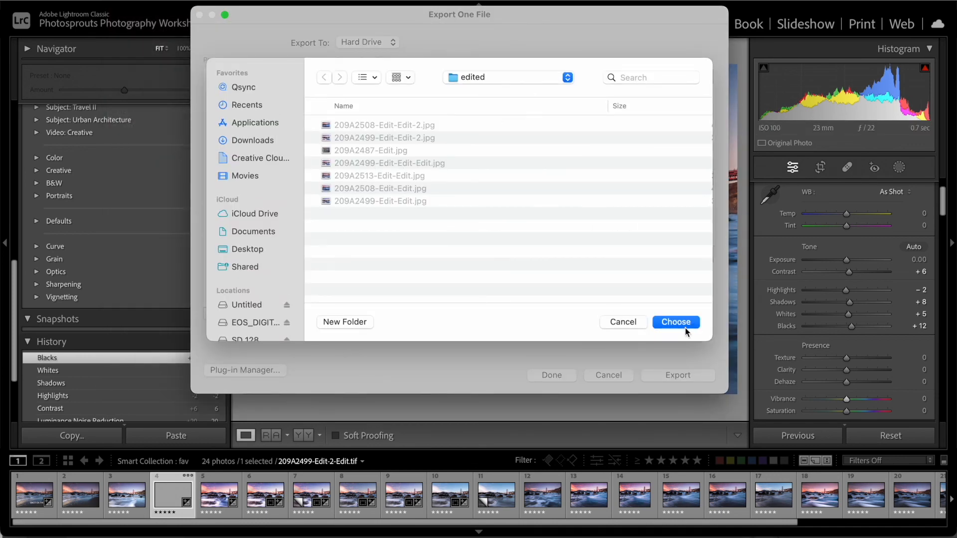
left_click(683, 323)
scroll(673, 304, "down", 10)
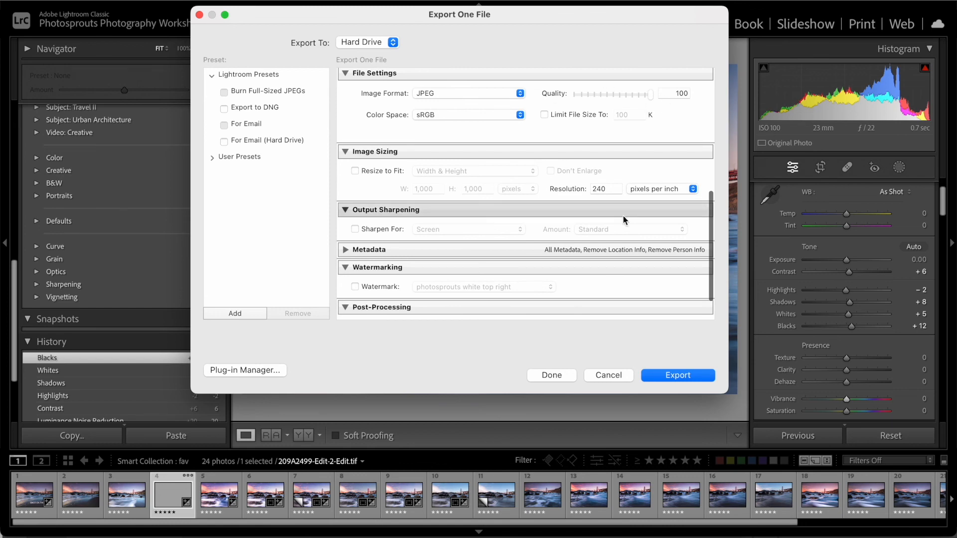
left_click(669, 375)
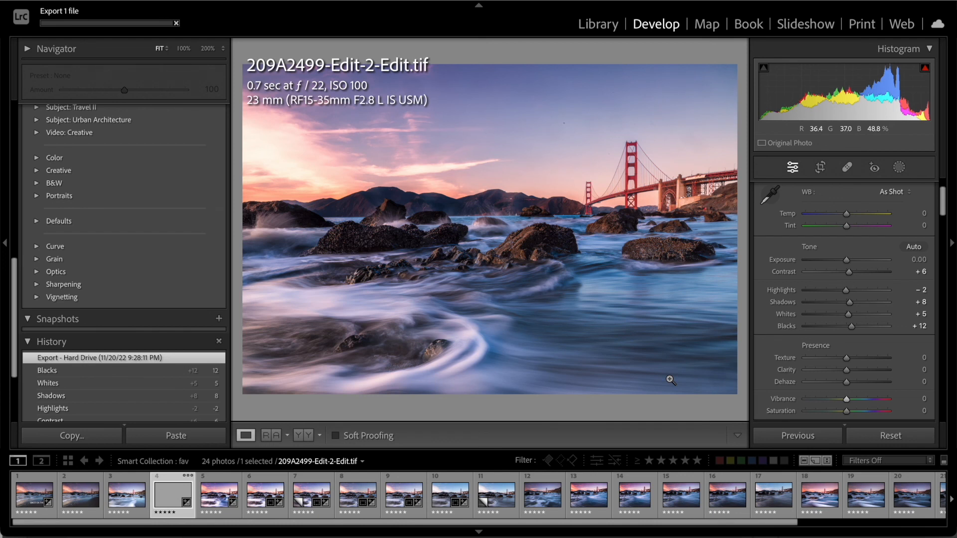